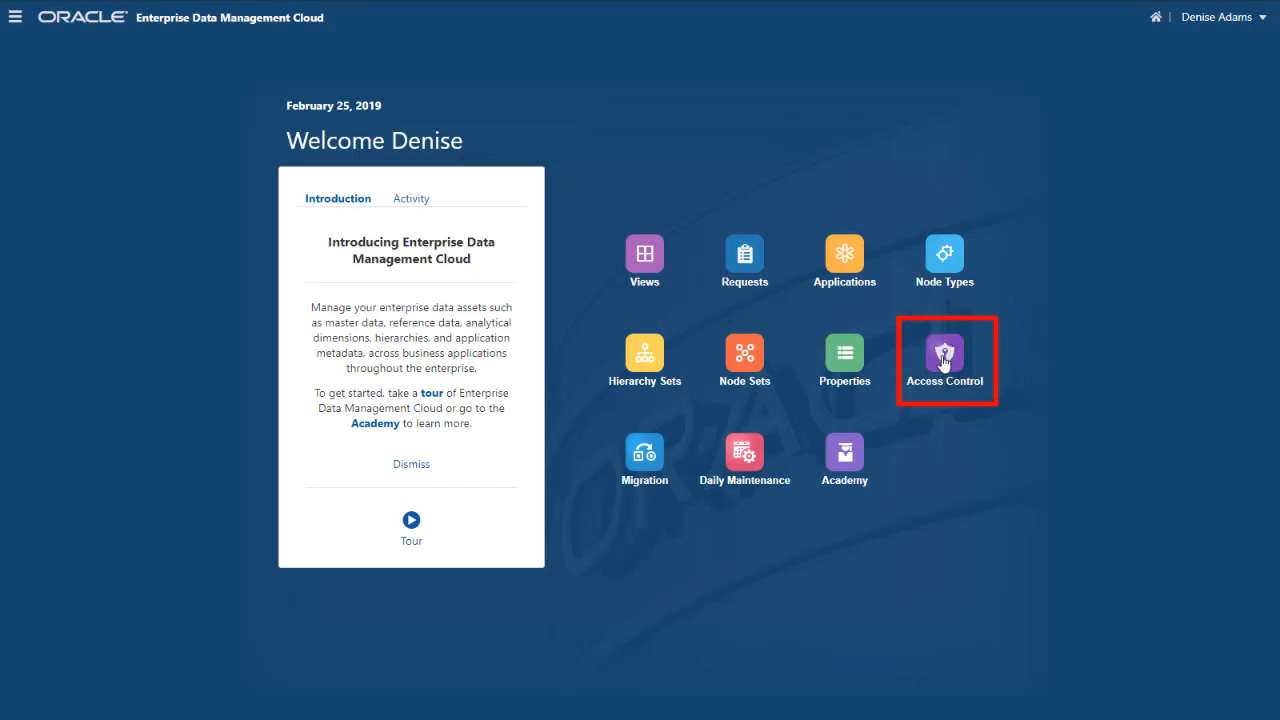
Step: Find the user by first name in Access Control's role provisioning and open the Provision User form for that account
{"action": "left_click", "coordinate": [944, 362]}
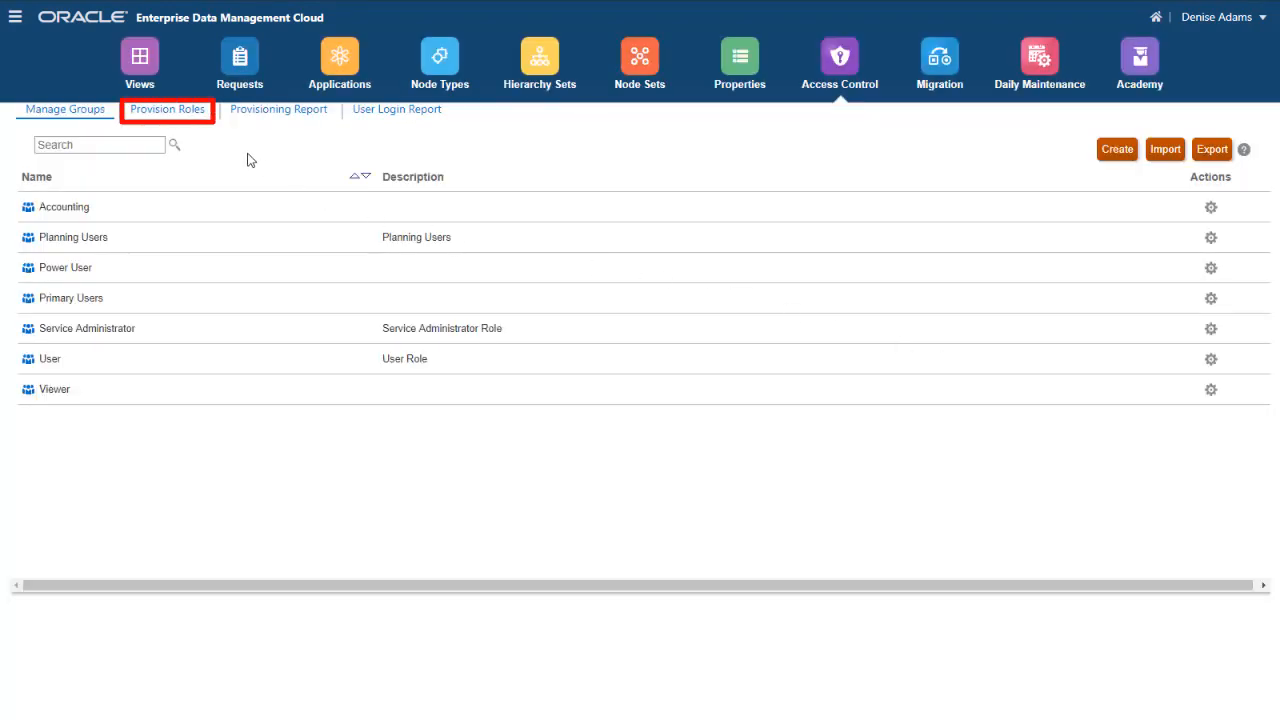
{"action": "left_click", "coordinate": [193, 121]}
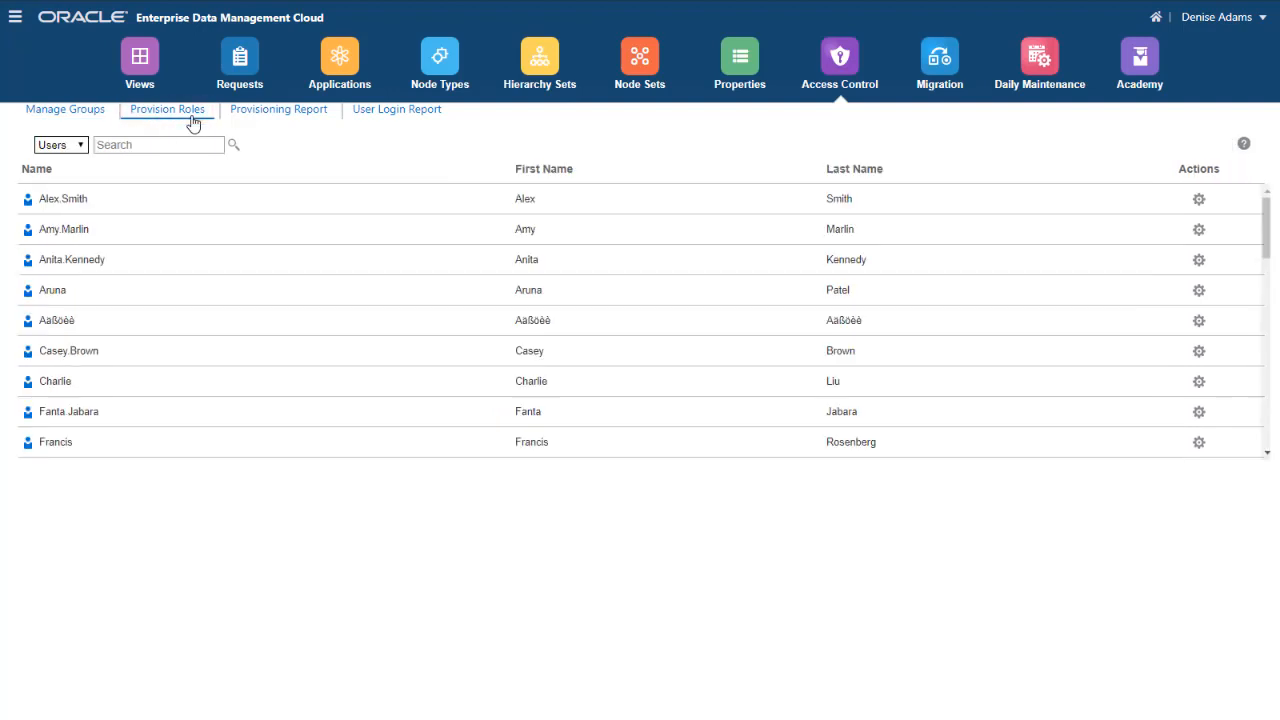
{"action": "left_click", "coordinate": [185, 145]}
{"action": "type", "text": "barry"}
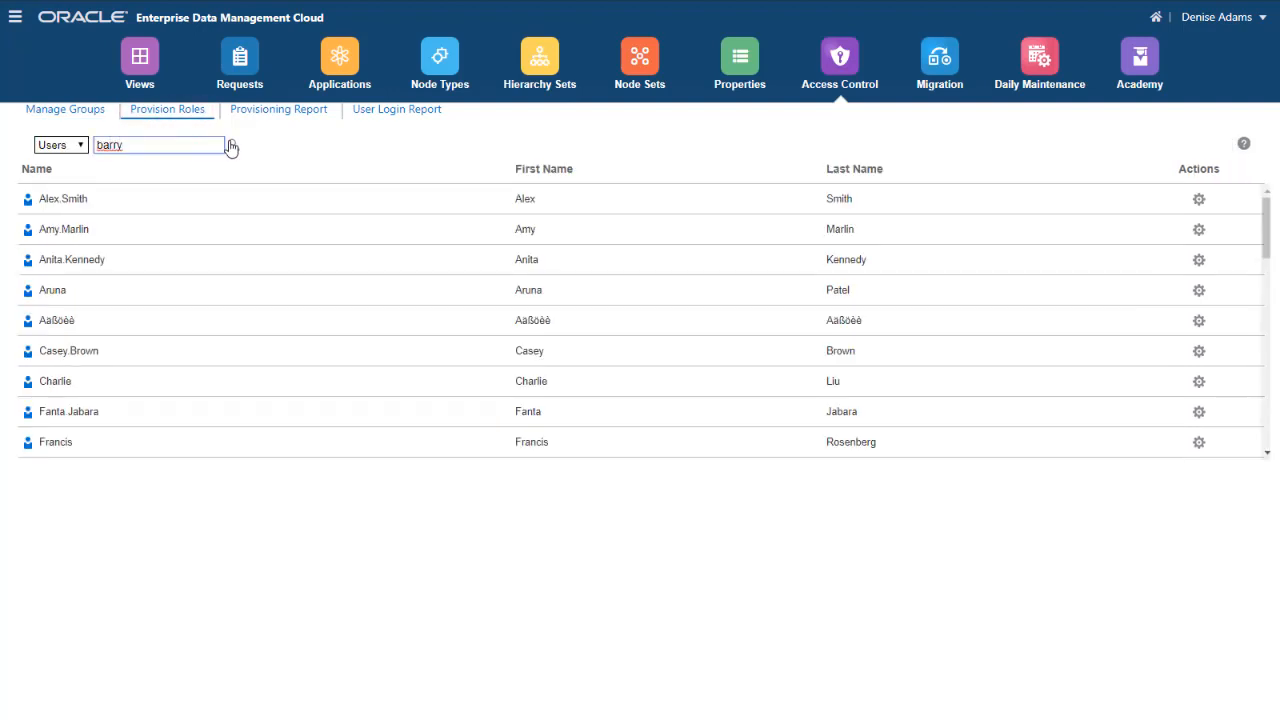
{"action": "left_click", "coordinate": [233, 145]}
{"action": "left_click", "coordinate": [1212, 199]}
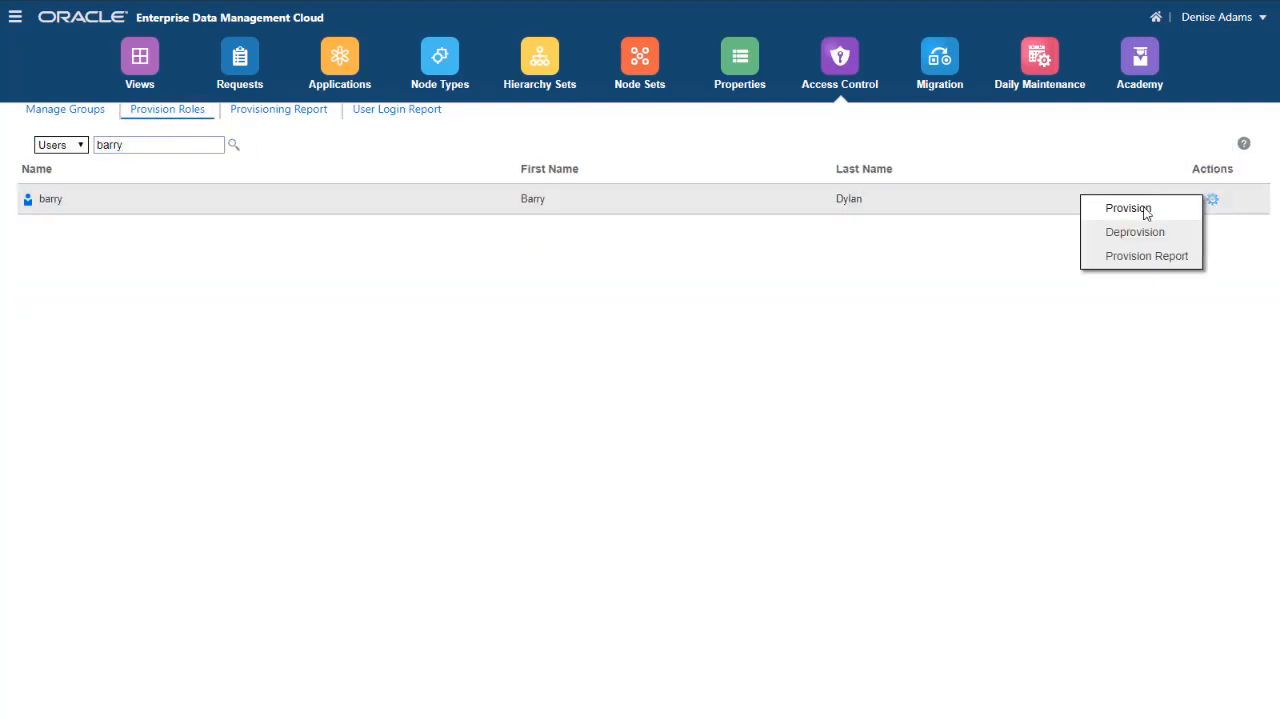
{"action": "left_click", "coordinate": [1149, 211]}
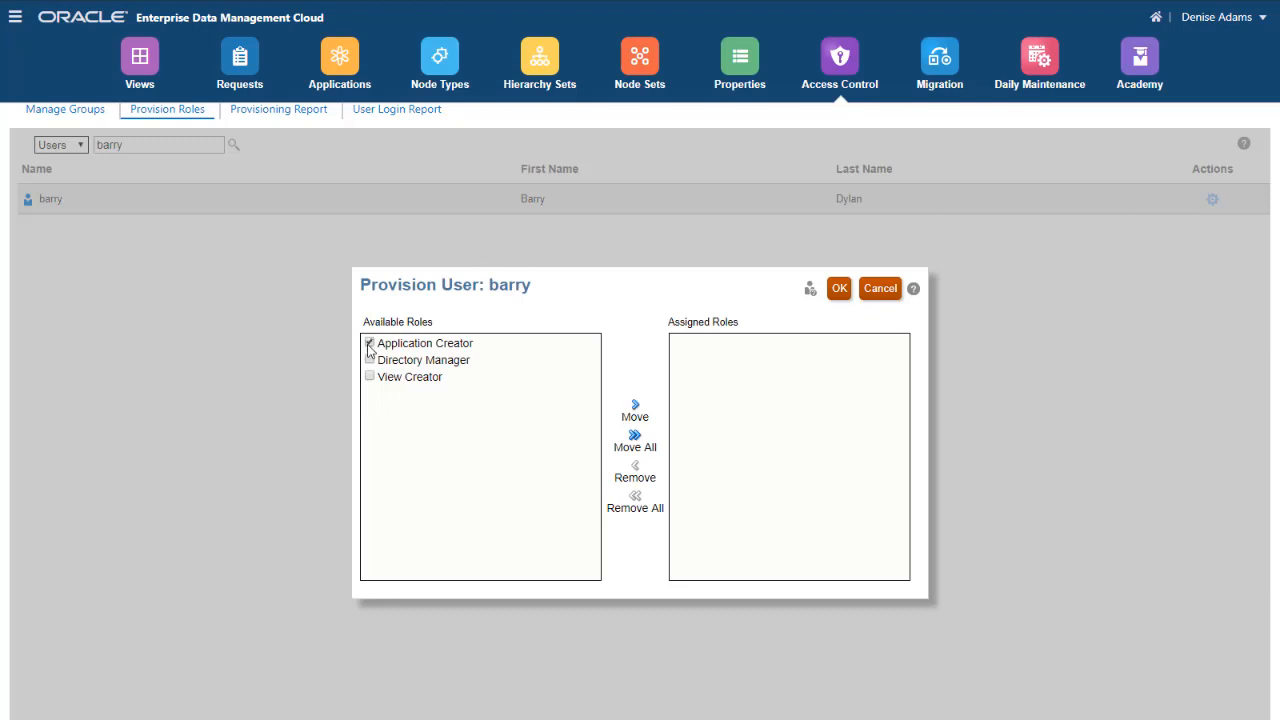
Step: Assign the Application Creator and View Creator roles to the user and confirm the provisioning
{"action": "left_click", "coordinate": [636, 410]}
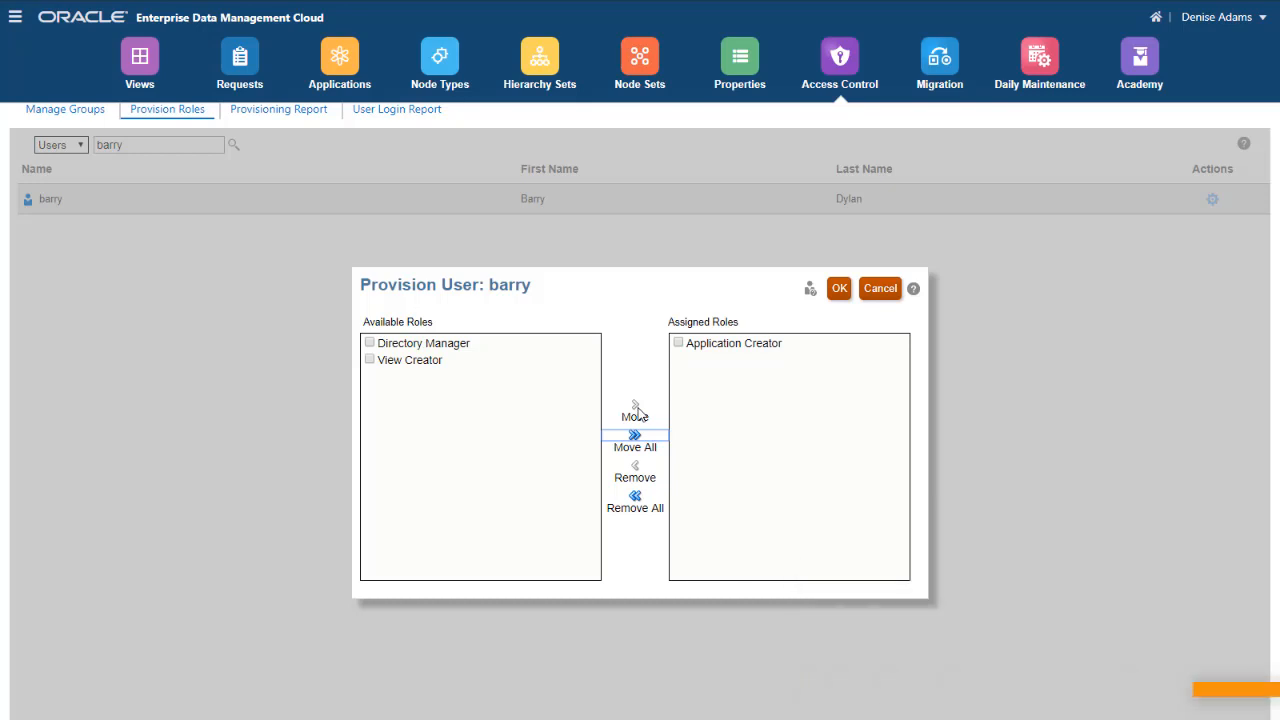
{"action": "left_click", "coordinate": [371, 361]}
{"action": "left_click", "coordinate": [636, 410]}
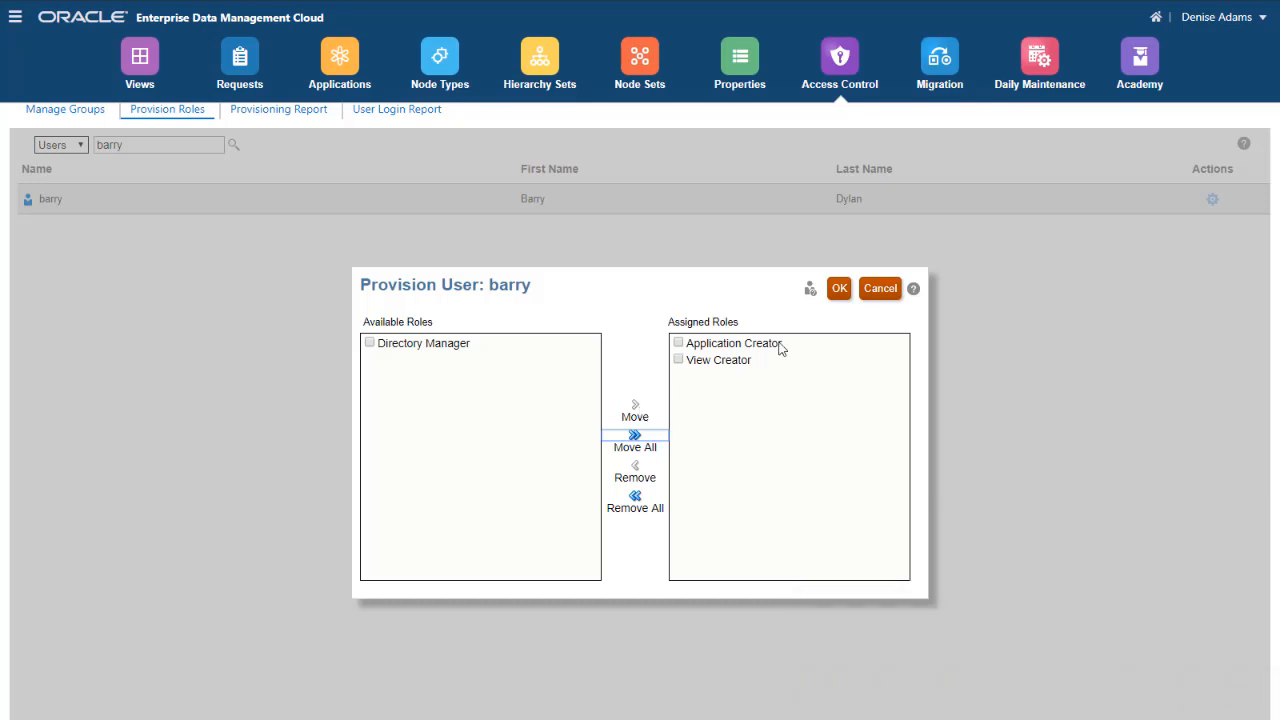
{"action": "left_click", "coordinate": [836, 289]}
{"action": "left_click", "coordinate": [718, 450]}
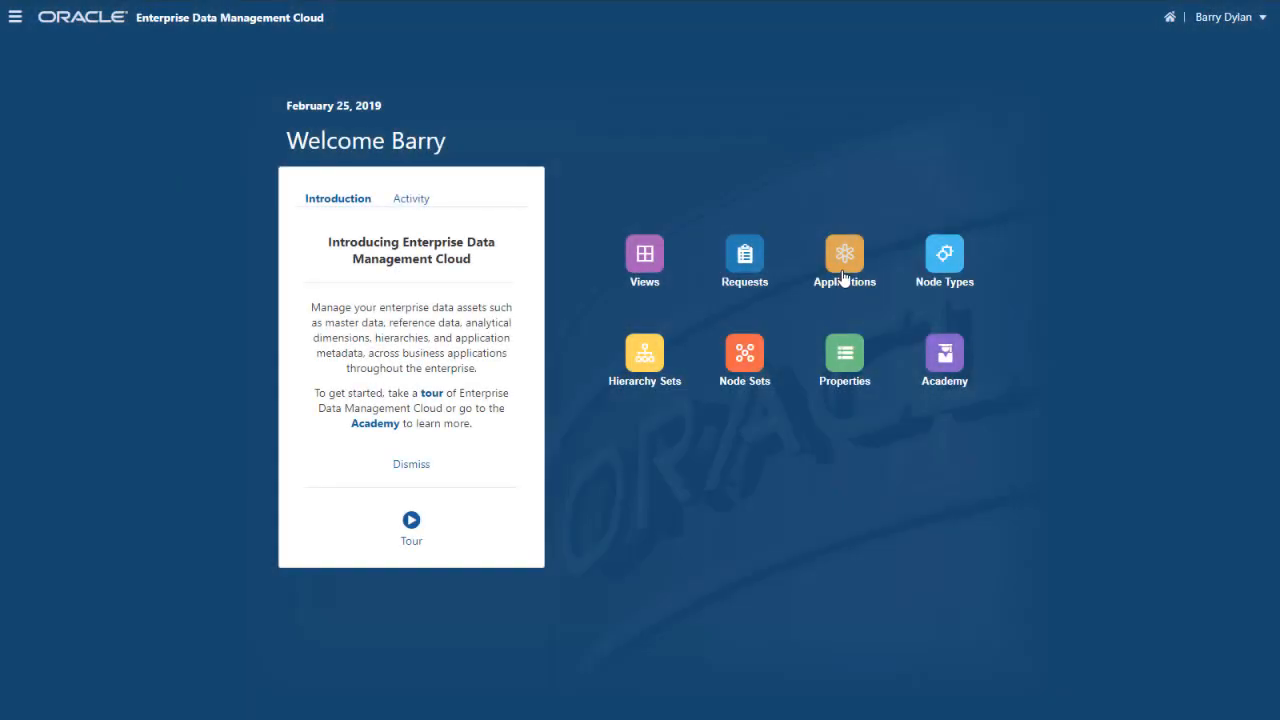
Step: Add a user by name to the permissions of the Corporate Planning (EPBCS) application
{"action": "left_click", "coordinate": [844, 256]}
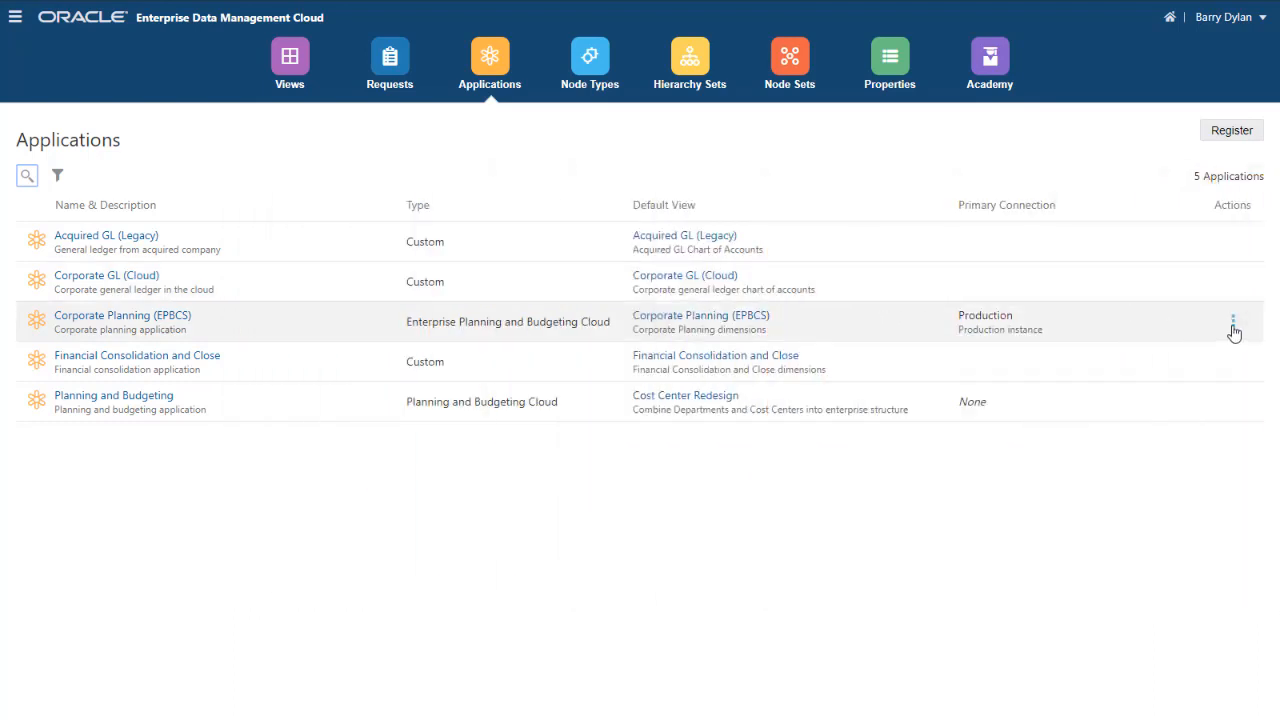
{"action": "left_click", "coordinate": [1234, 328]}
{"action": "left_click", "coordinate": [1192, 340]}
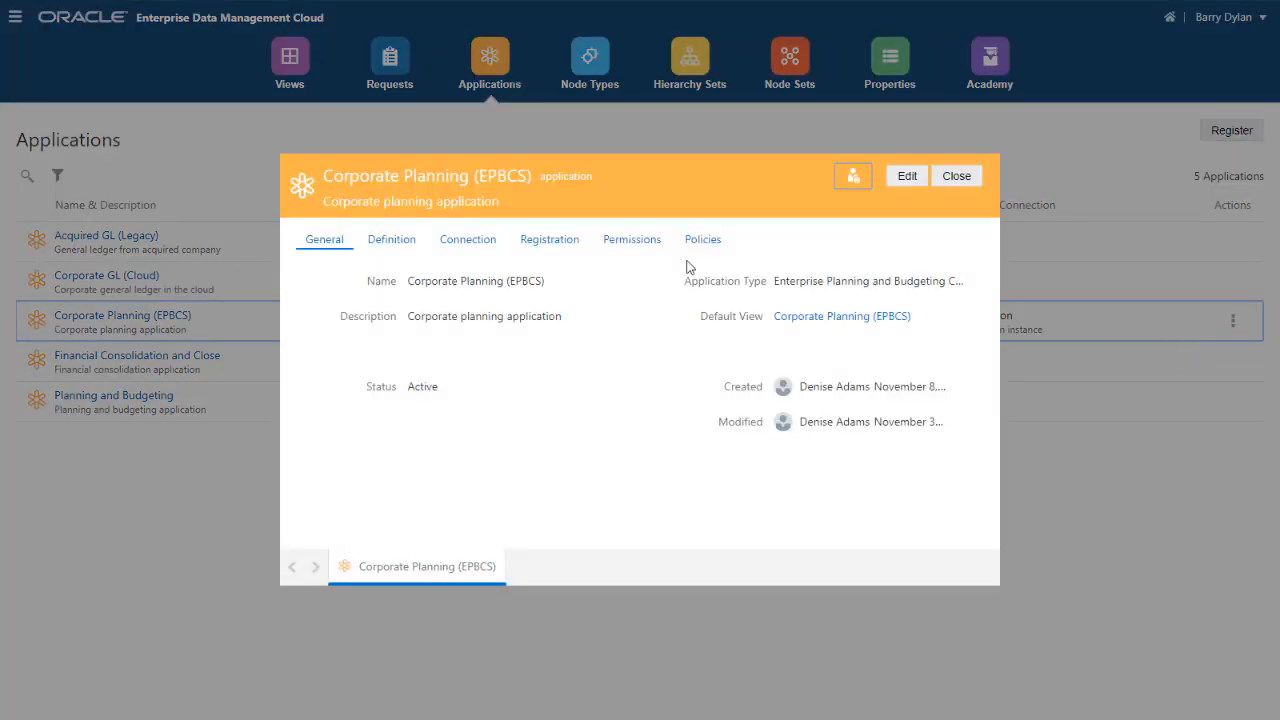
{"action": "left_click", "coordinate": [642, 242]}
{"action": "left_click", "coordinate": [908, 177]}
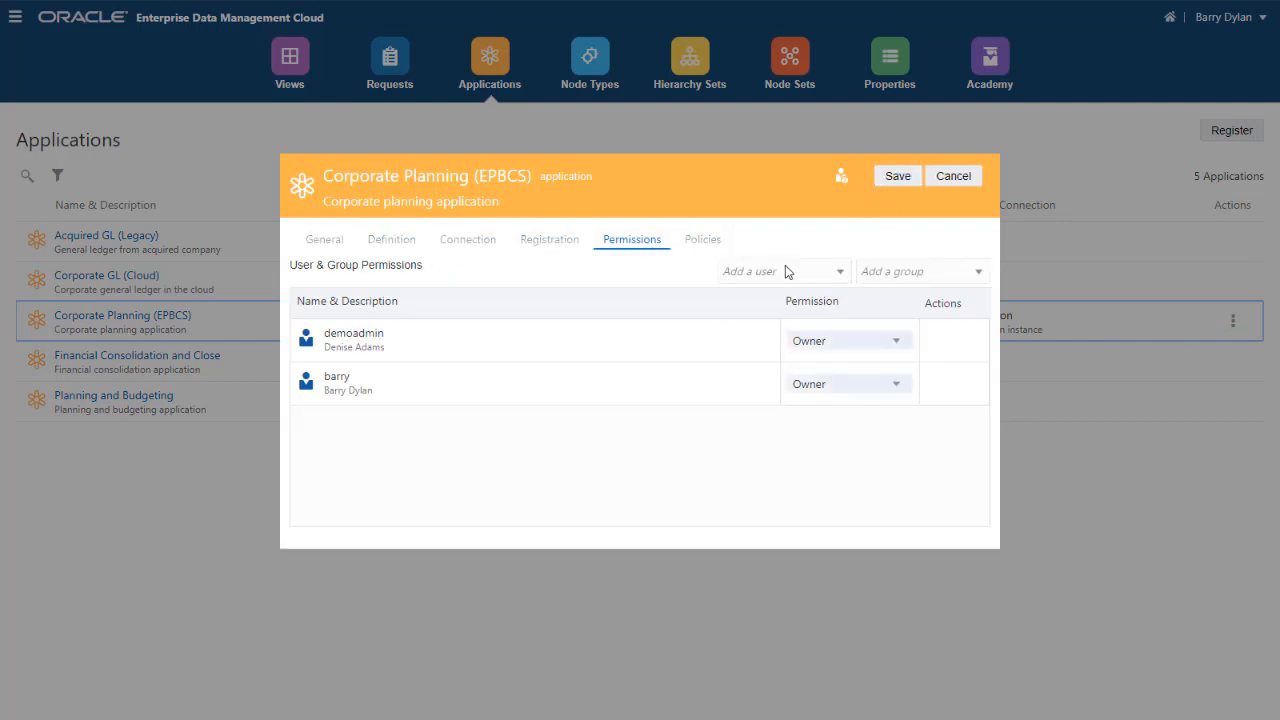
{"action": "left_click", "coordinate": [786, 271]}
{"action": "type", "text": "carol"}
{"action": "left_click", "coordinate": [770, 337]}
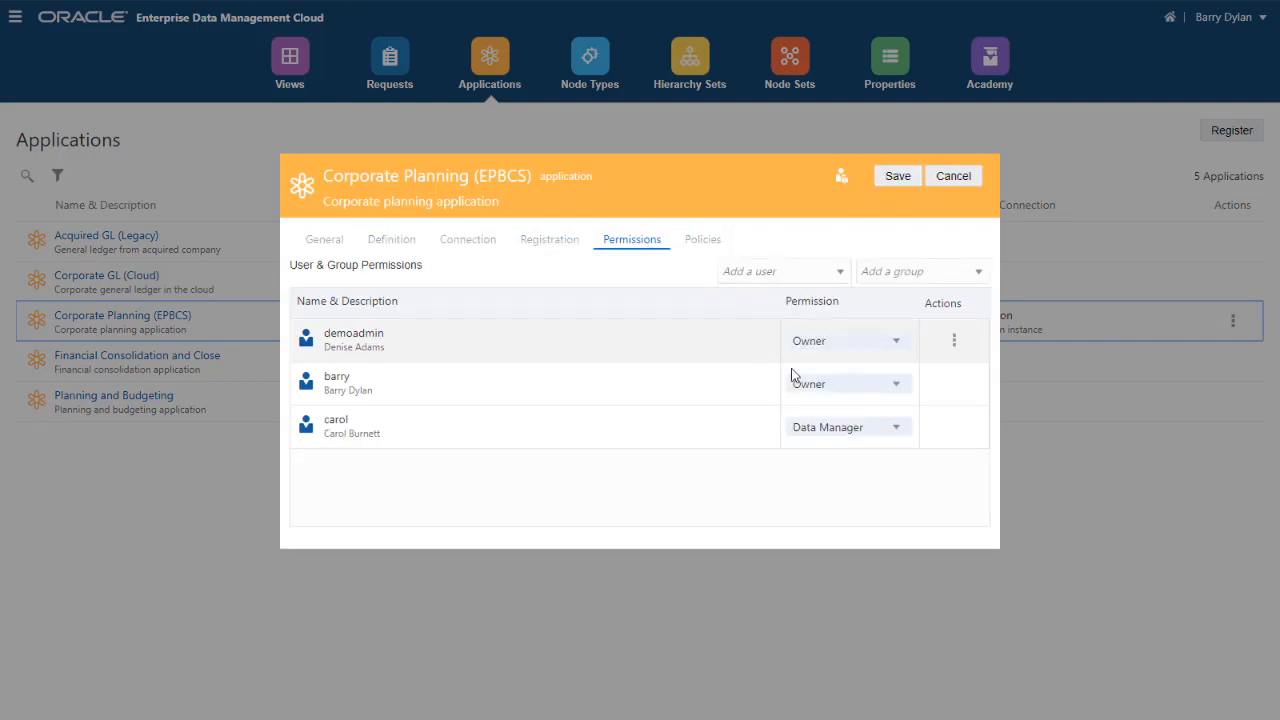
Step: Set the added user's permission on Corporate Planning (EPBCS) to Browser and save the application
{"action": "left_click", "coordinate": [896, 427]}
{"action": "left_click", "coordinate": [845, 517]}
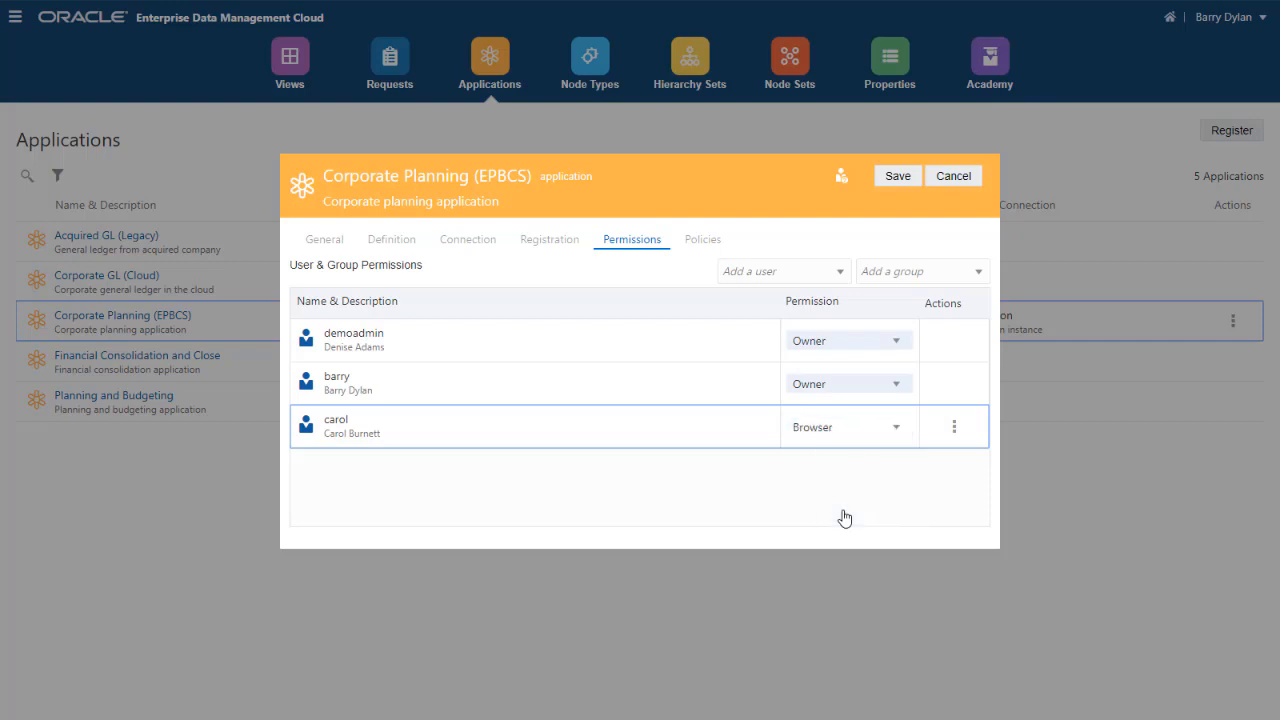
{"action": "left_click", "coordinate": [900, 177]}
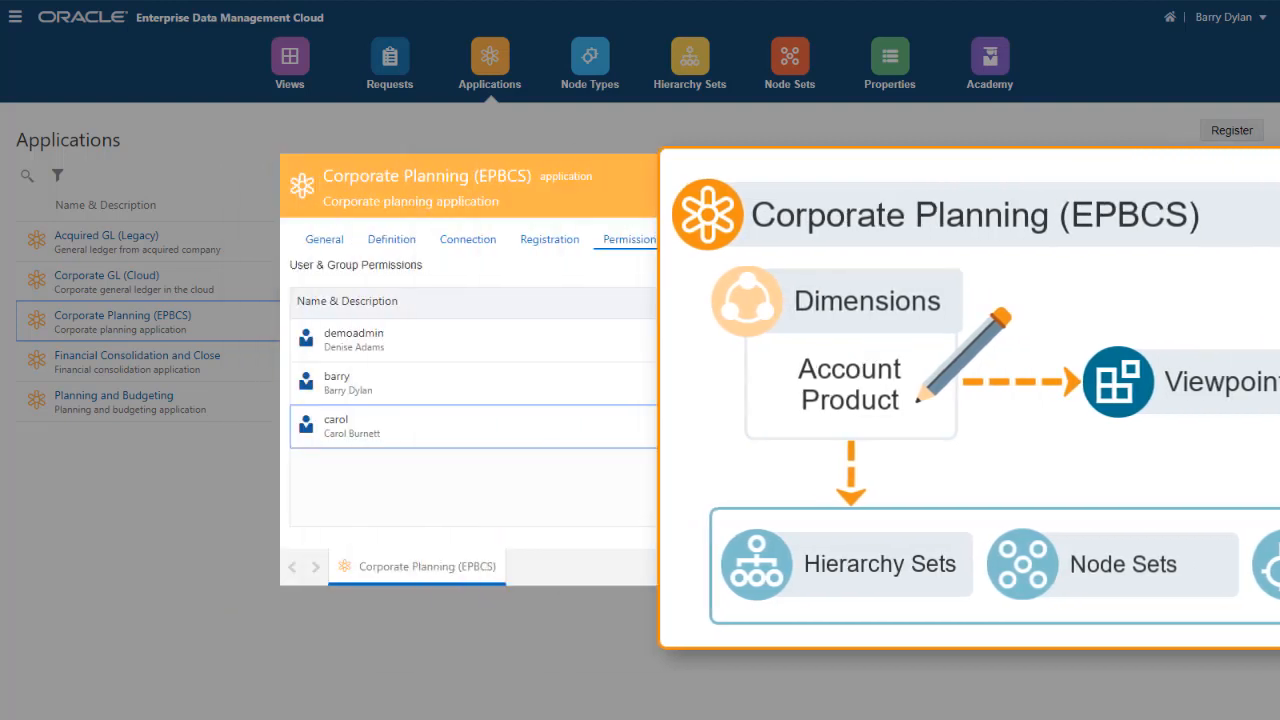
Step: Add a user as Data Manager to the permissions of Corporate Planning (EPBCS)'s Account dimension and save
{"action": "left_click", "coordinate": [392, 240]}
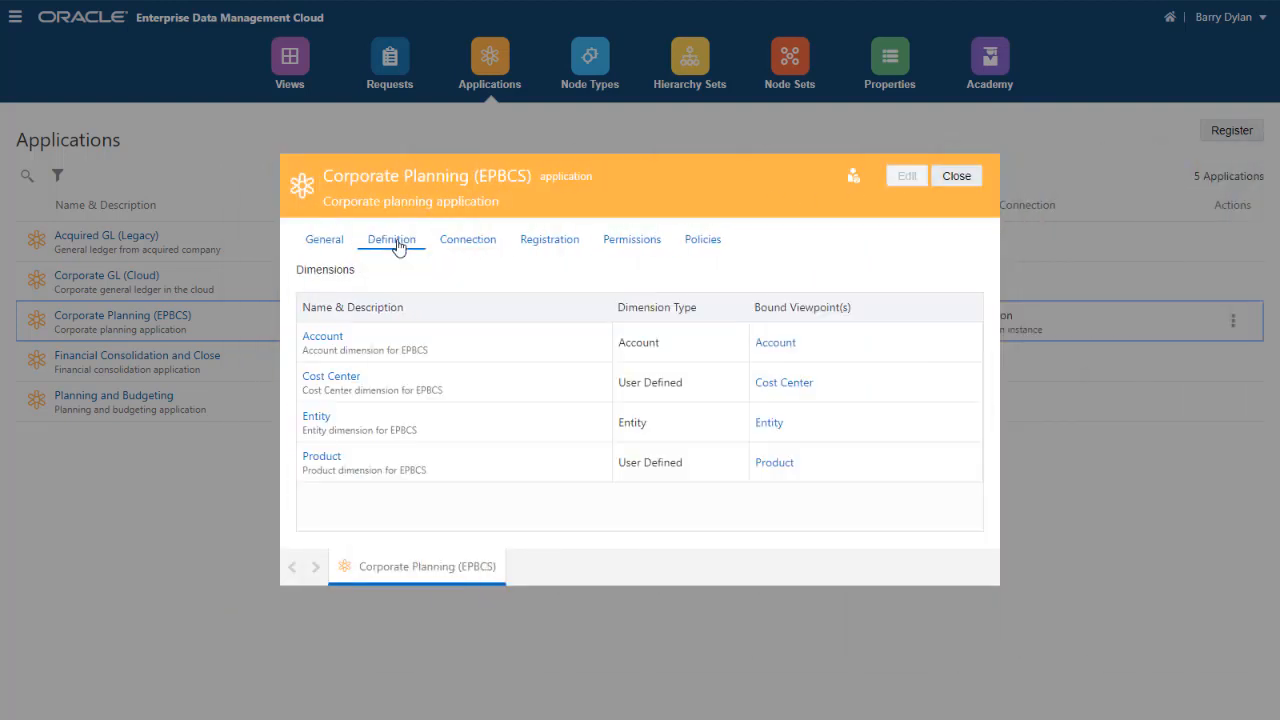
{"action": "left_click", "coordinate": [330, 342]}
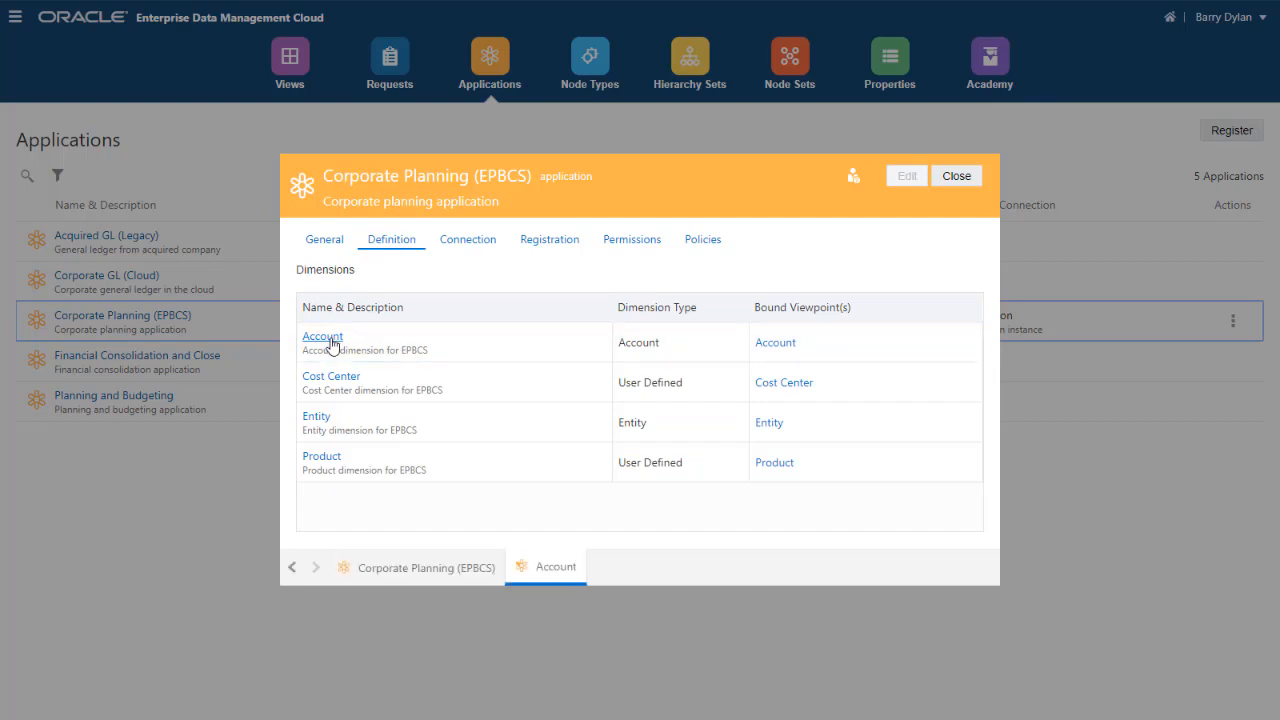
{"action": "left_click", "coordinate": [527, 246]}
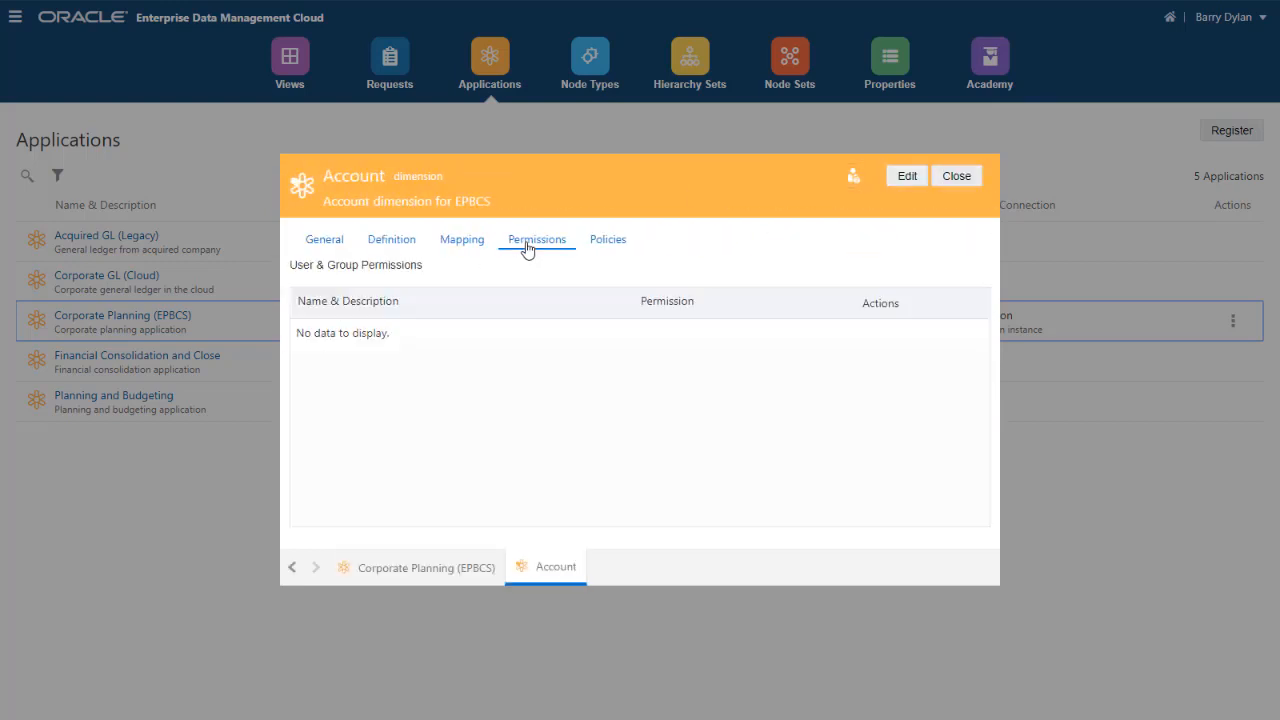
{"action": "left_click", "coordinate": [905, 175]}
{"action": "left_click", "coordinate": [806, 273]}
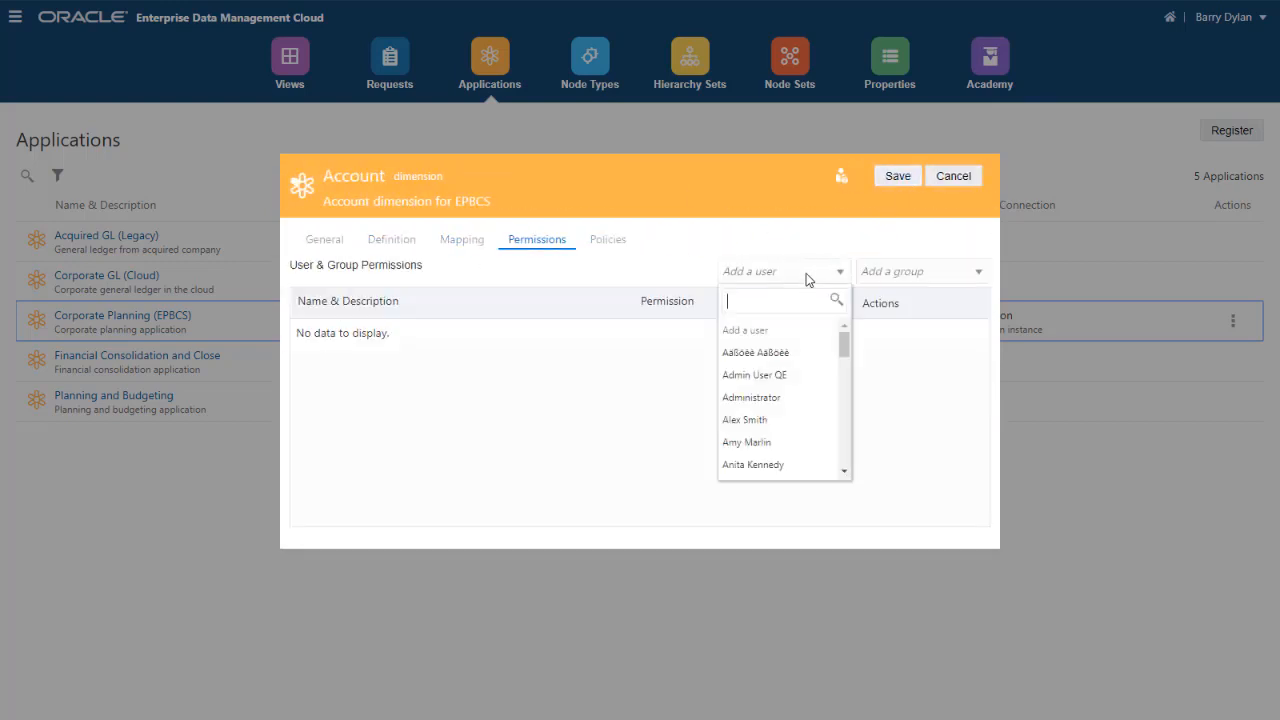
{"action": "type", "text": "henry"}
{"action": "left_click", "coordinate": [777, 335]}
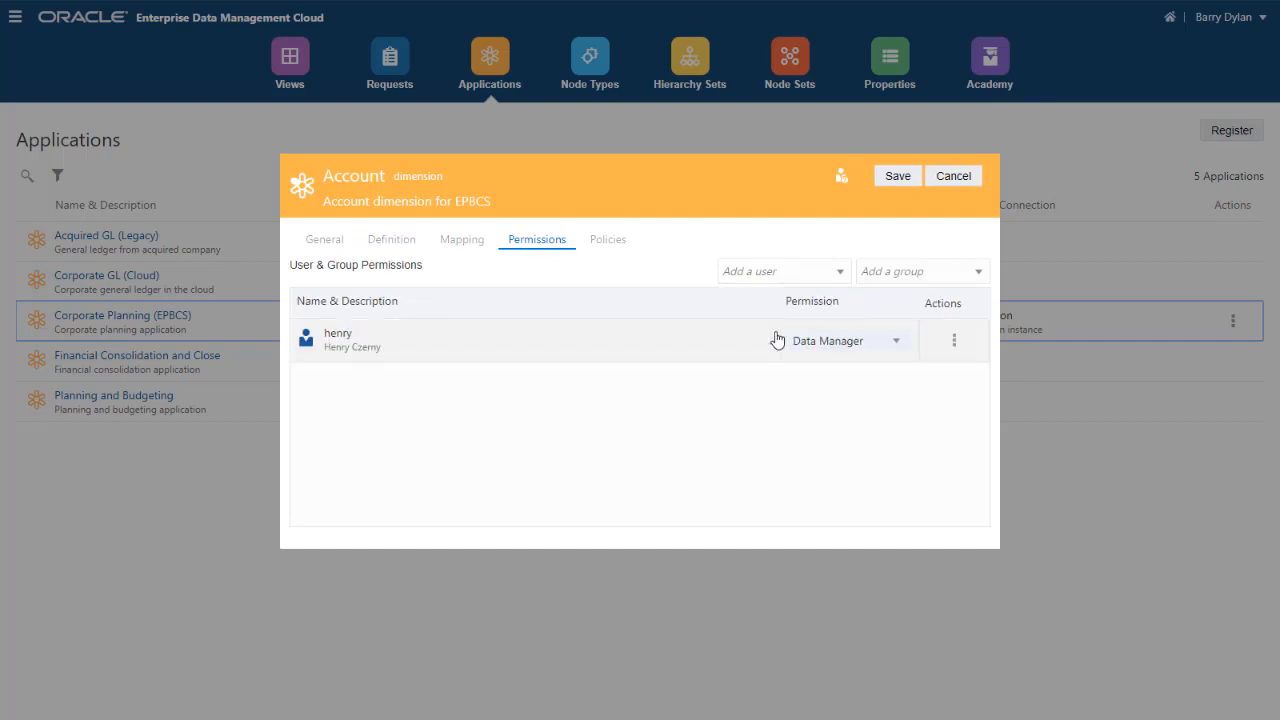
{"action": "left_click", "coordinate": [889, 178]}
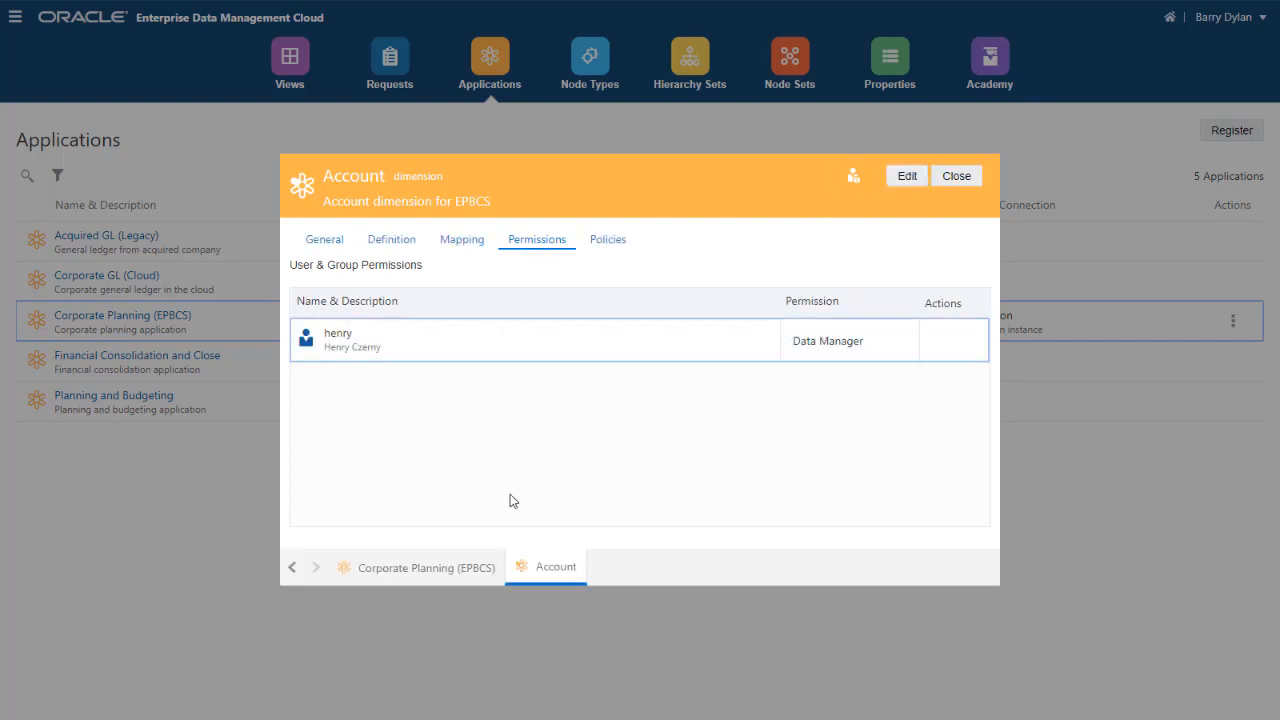
Step: Give the same user Data Manager permission on the Product dimension, save, and close the inspector
{"action": "left_click", "coordinate": [434, 568]}
{"action": "left_click", "coordinate": [332, 460]}
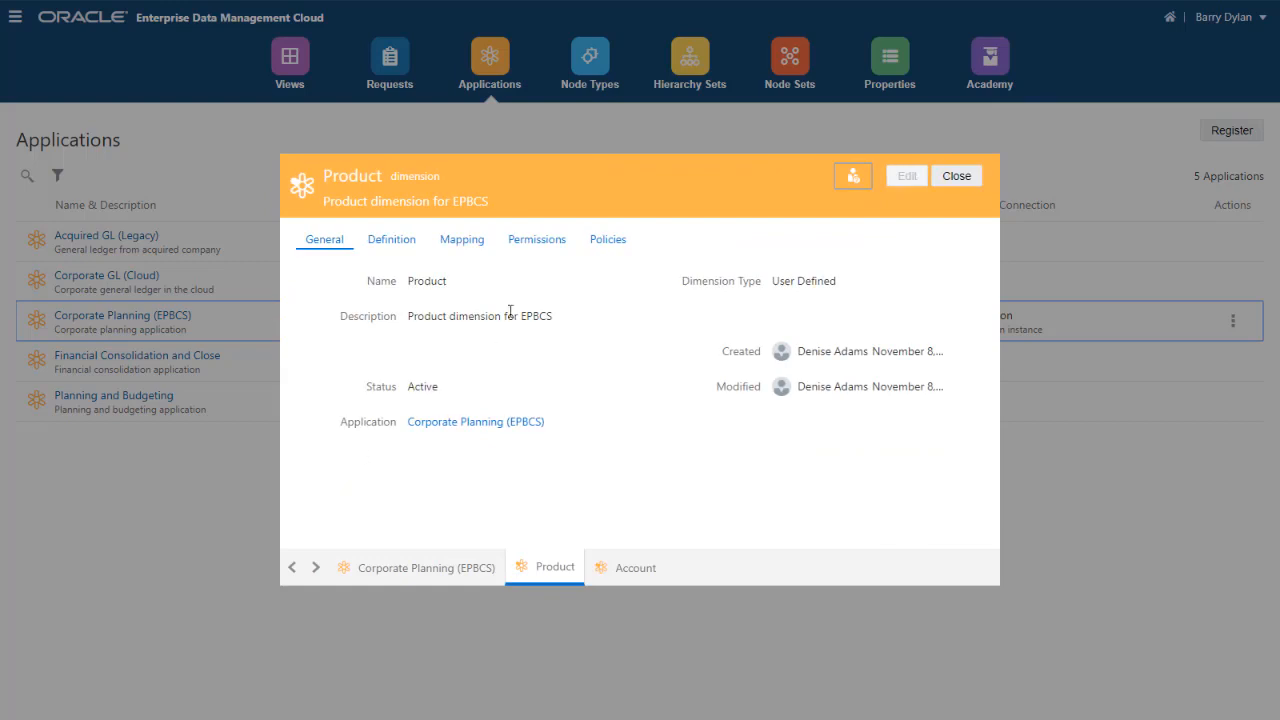
{"action": "left_click", "coordinate": [543, 244]}
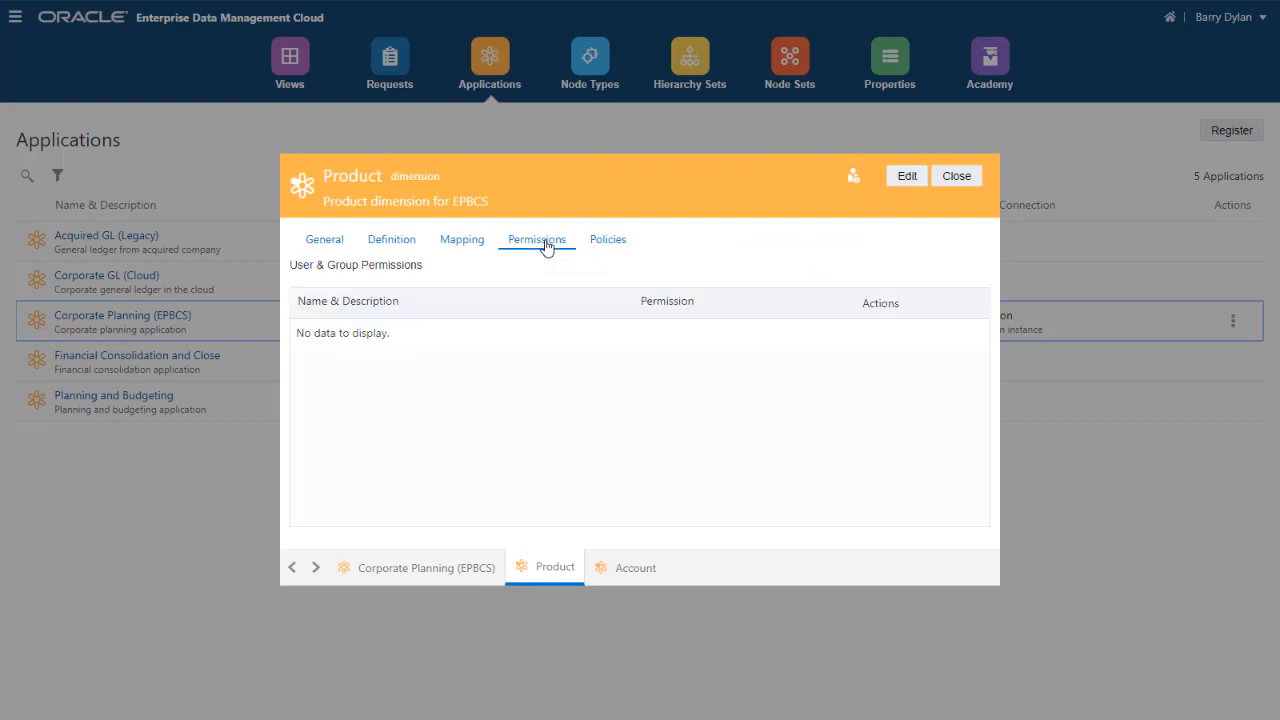
{"action": "left_click", "coordinate": [893, 181]}
{"action": "left_click", "coordinate": [782, 272]}
{"action": "type", "text": "henry"}
{"action": "left_click", "coordinate": [766, 334]}
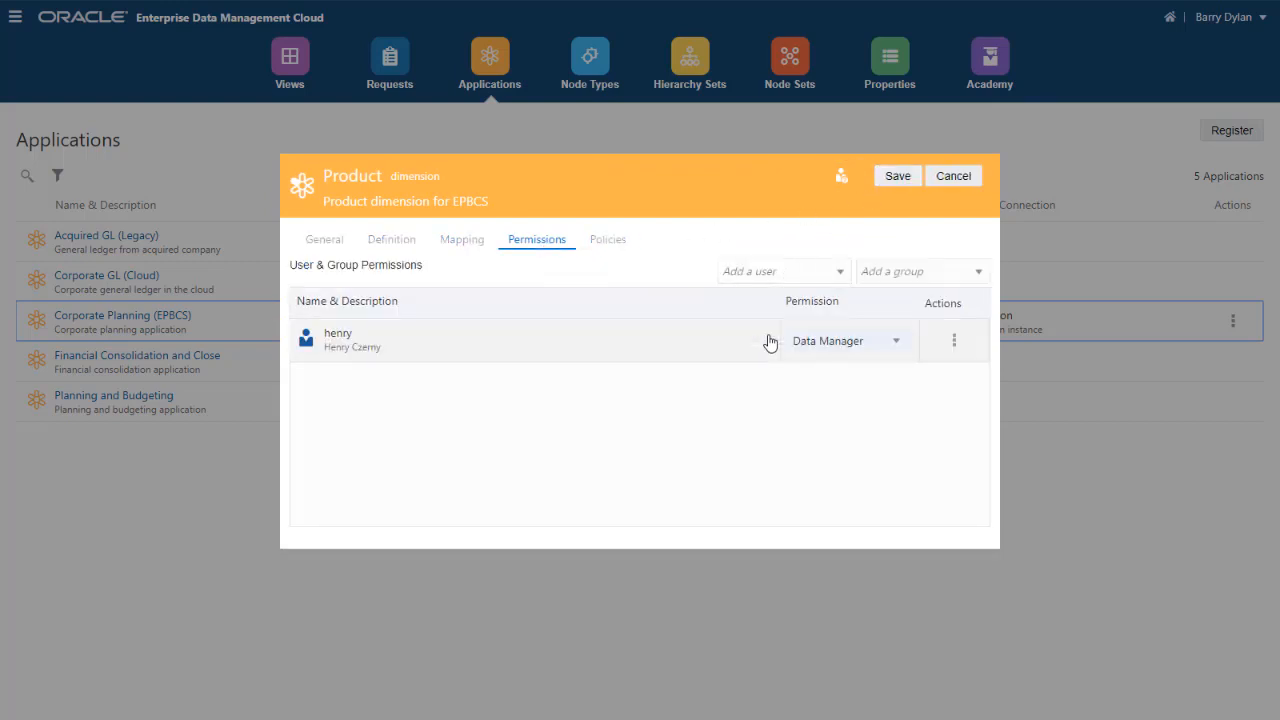
{"action": "left_click", "coordinate": [896, 177]}
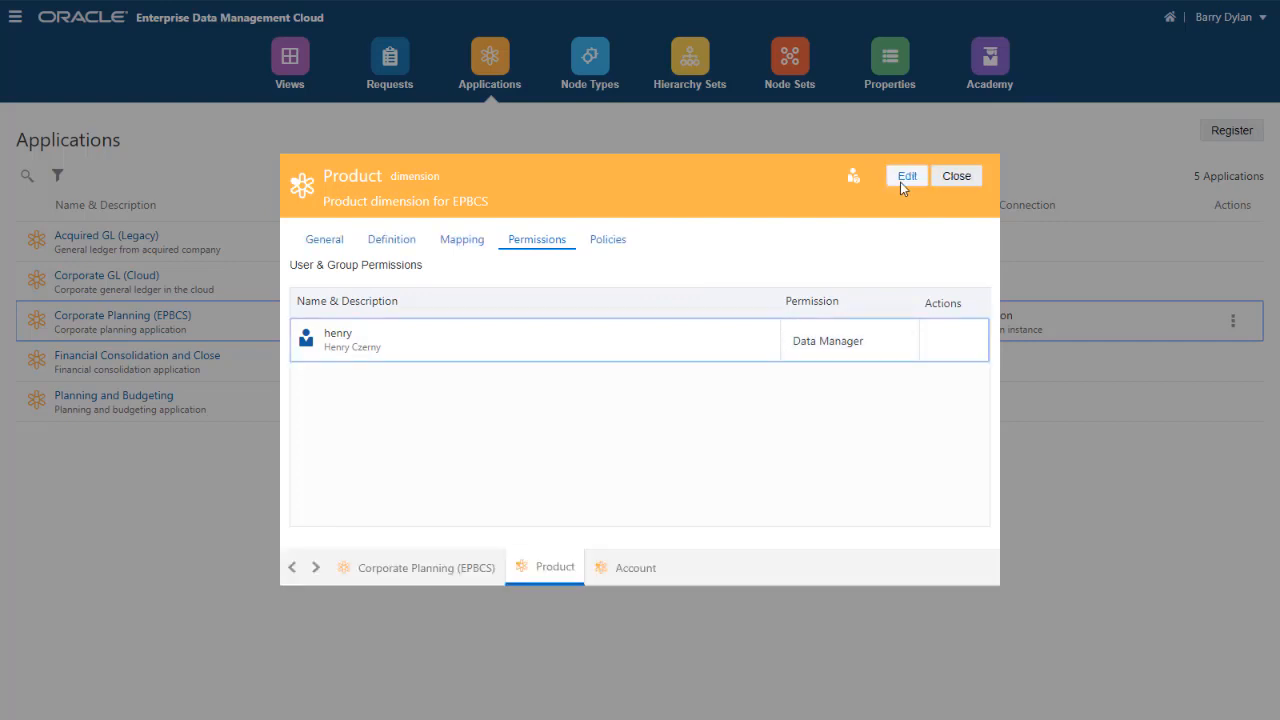
{"action": "left_click", "coordinate": [956, 180]}
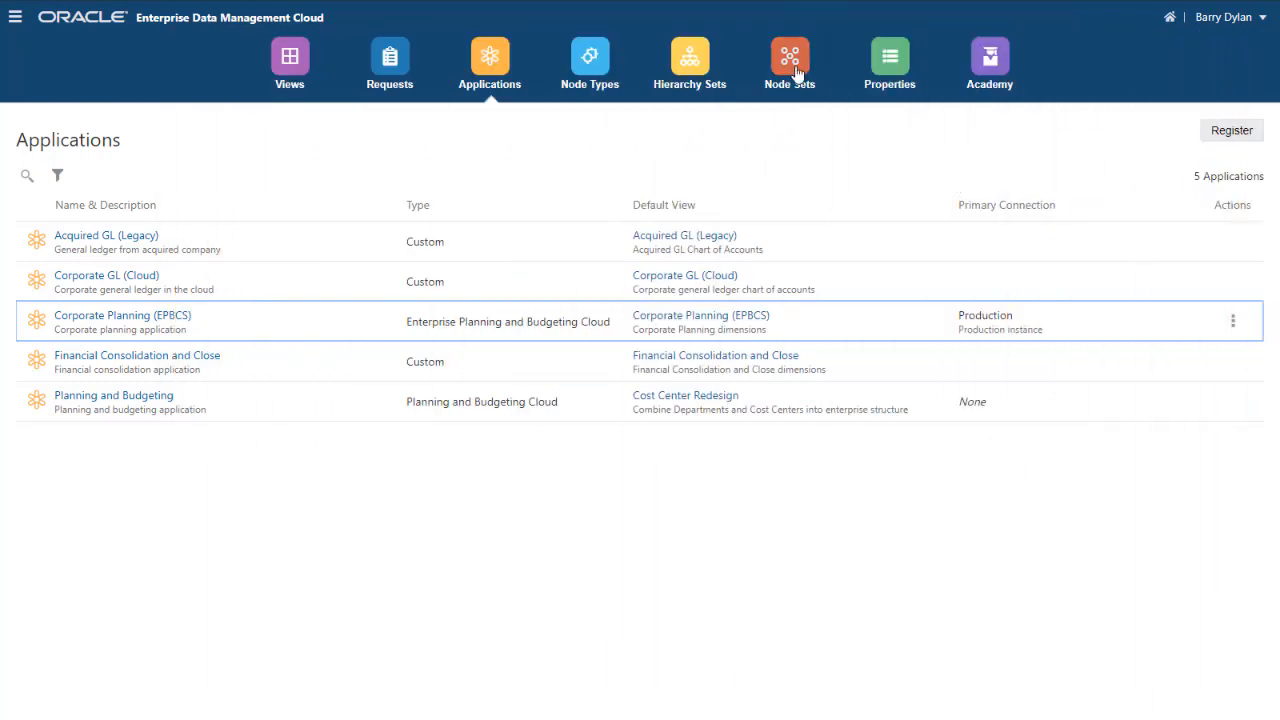
Step: Add a user by name to the permissions of the Account node type used by the Acquired Account node set
{"action": "left_click", "coordinate": [797, 74]}
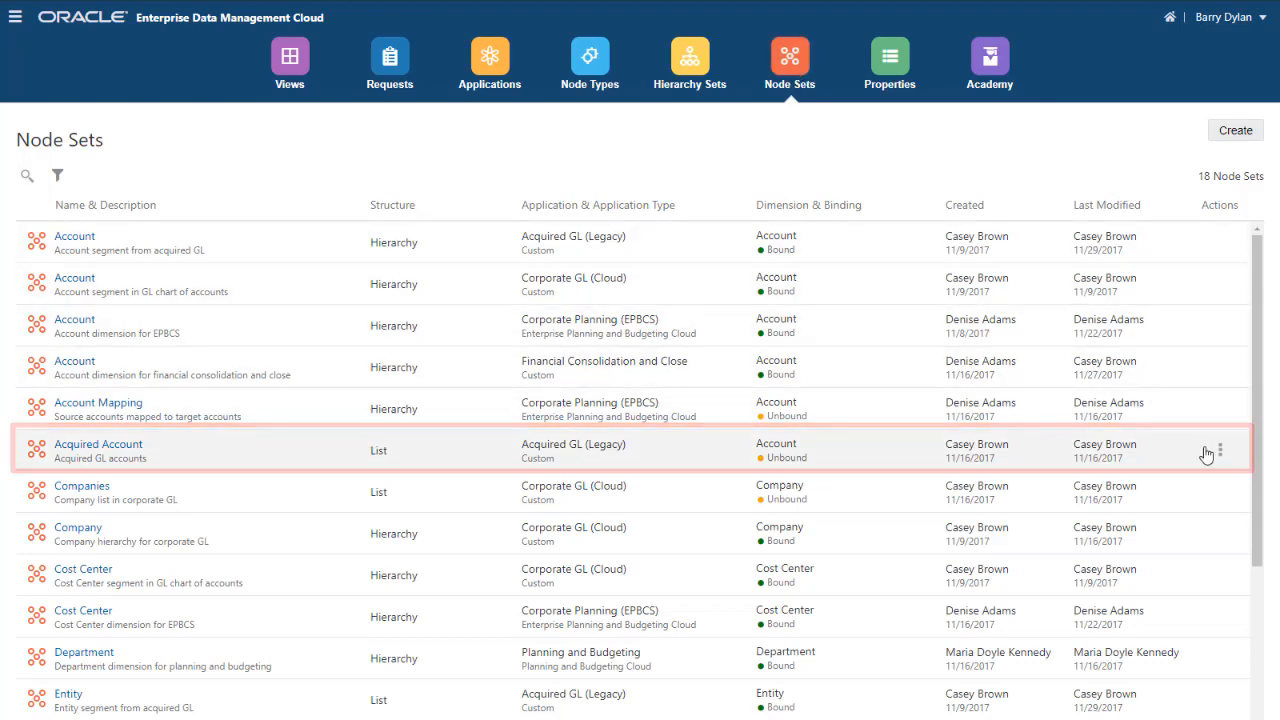
{"action": "left_click", "coordinate": [1219, 451]}
{"action": "left_click", "coordinate": [1240, 471]}
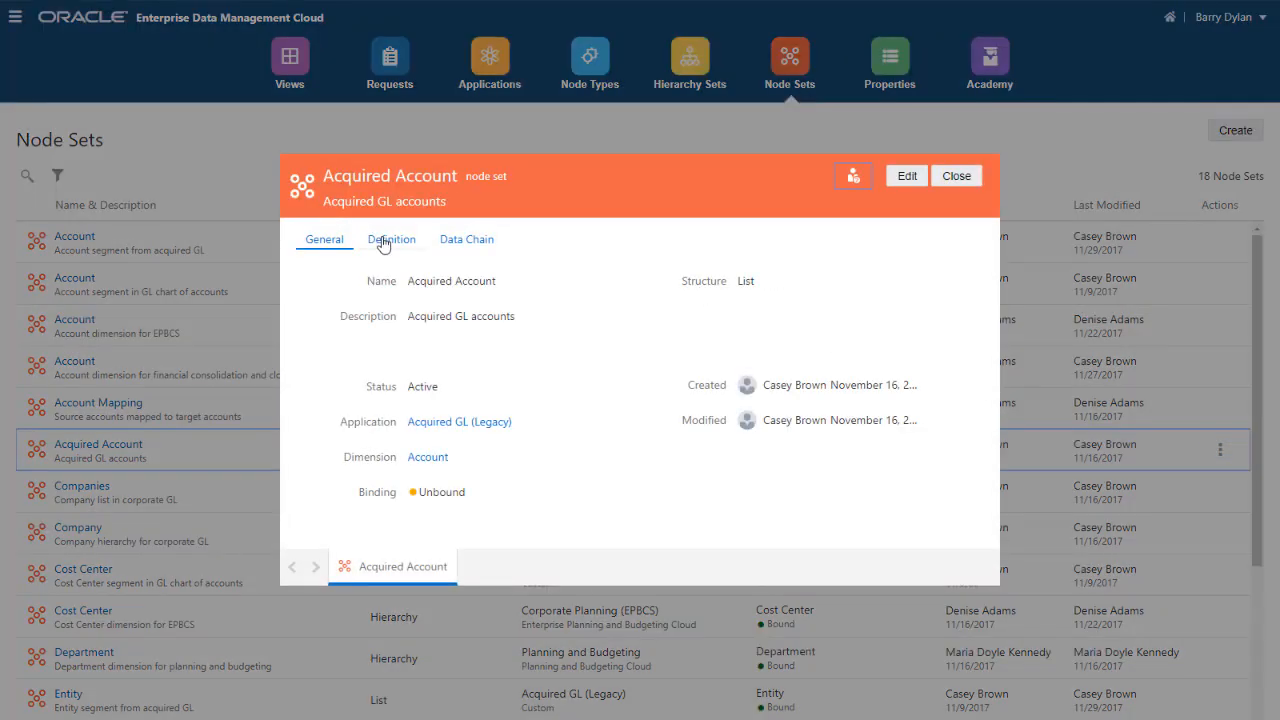
{"action": "left_click", "coordinate": [385, 241]}
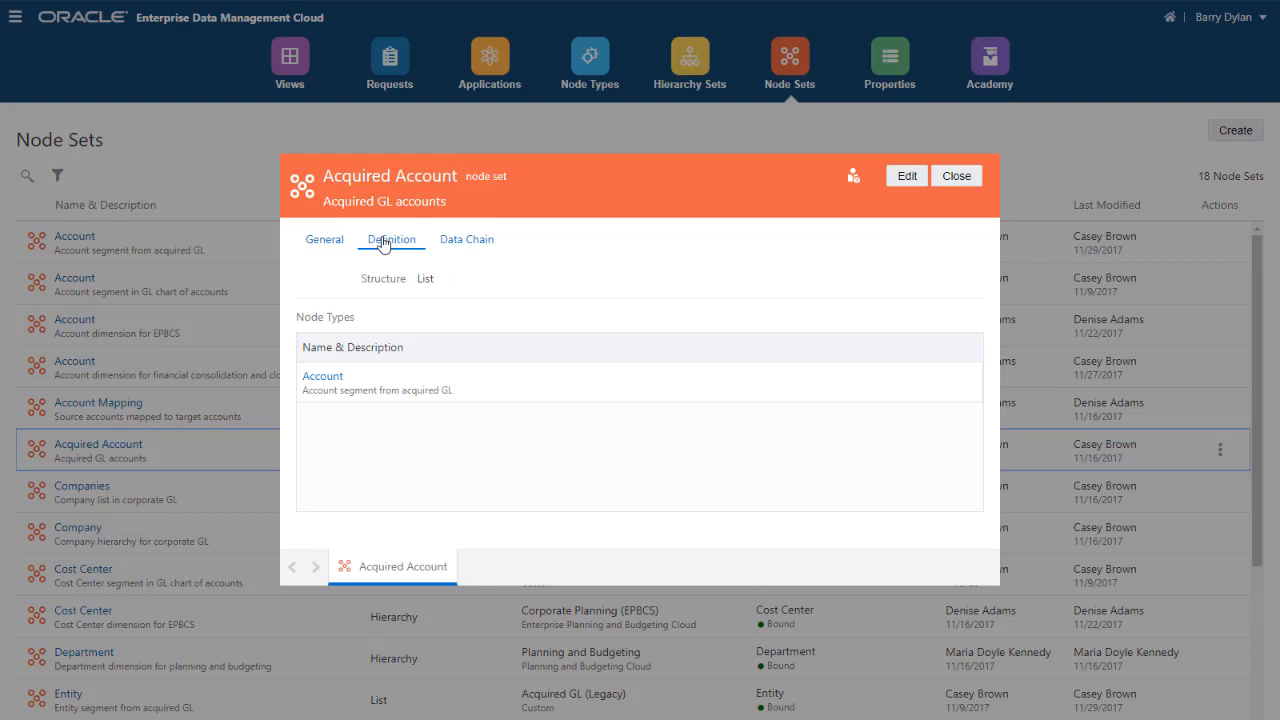
{"action": "left_click", "coordinate": [321, 378]}
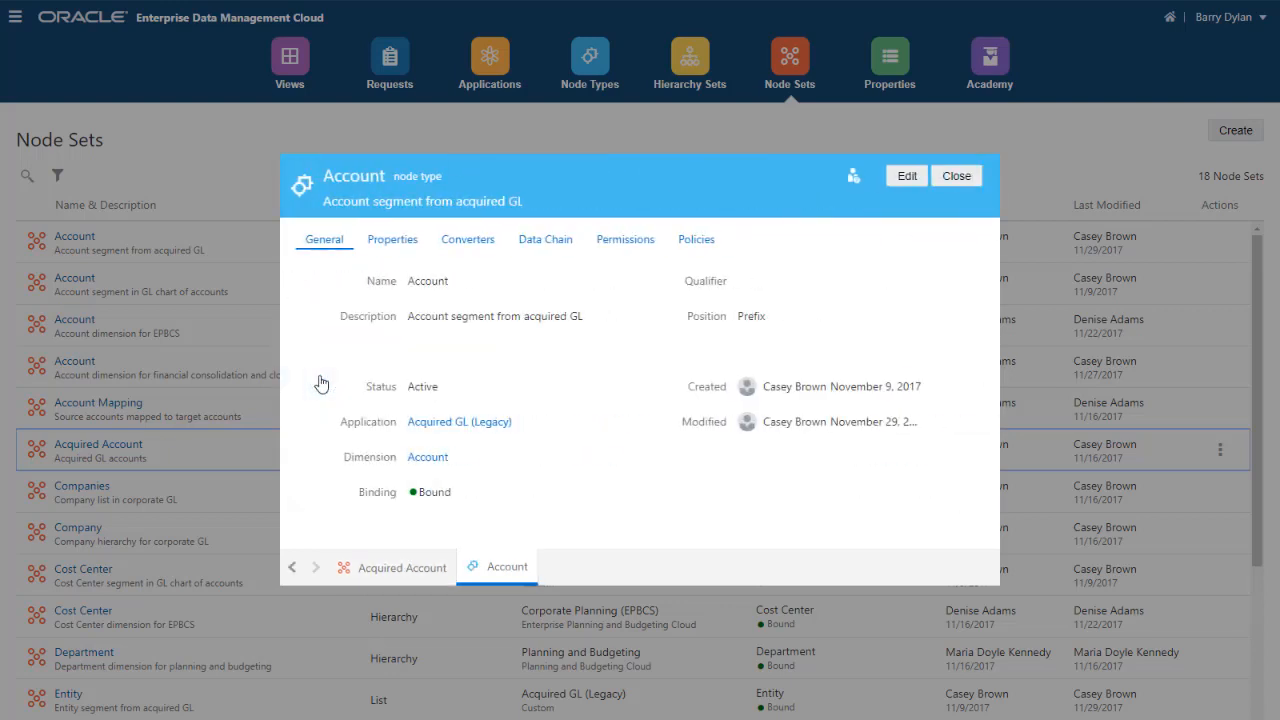
{"action": "left_click", "coordinate": [619, 249]}
{"action": "left_click", "coordinate": [900, 178]}
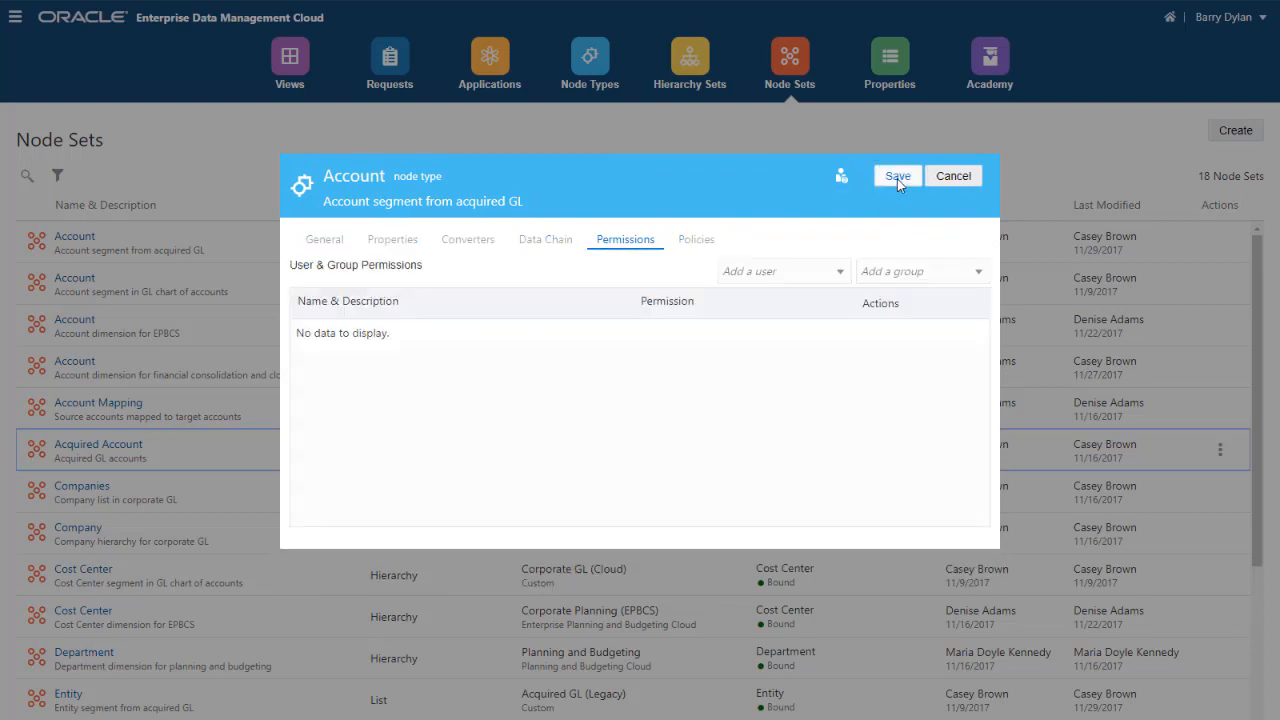
{"action": "left_click", "coordinate": [800, 268]}
{"action": "type", "text": "frank"}
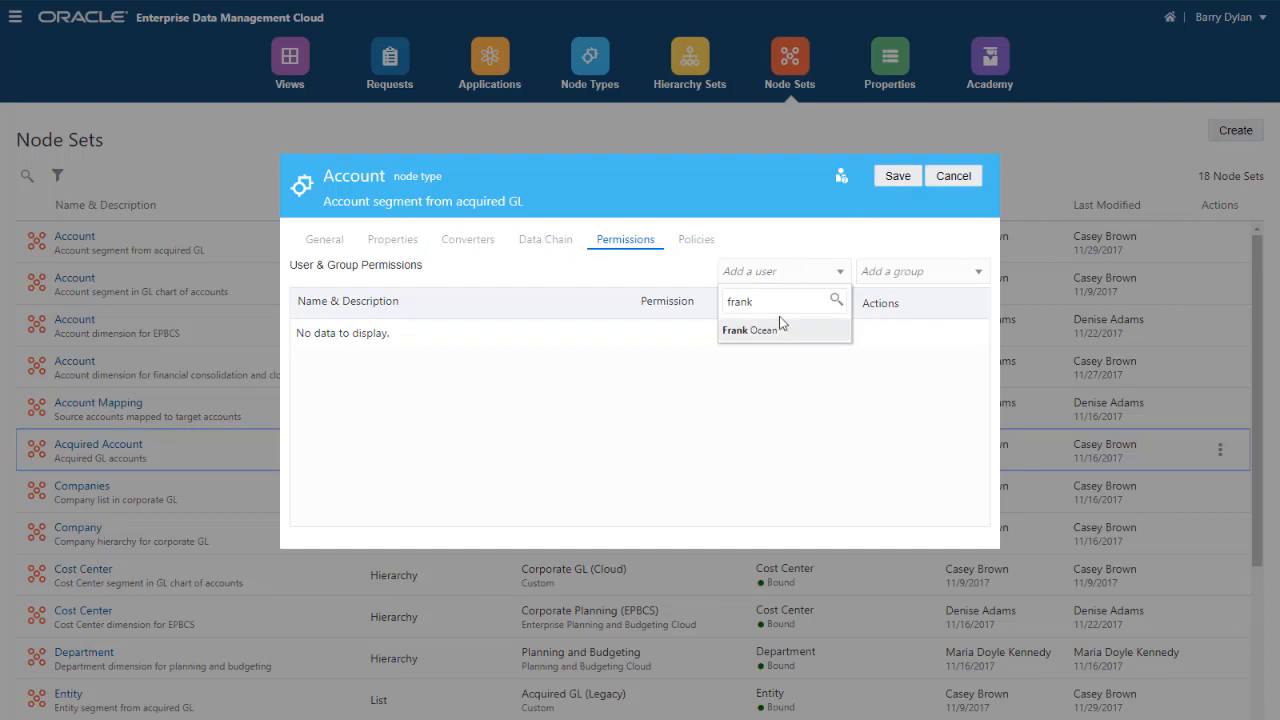
{"action": "left_click", "coordinate": [780, 324]}
Step: Set the added user's permission on the Account node type to Submitter, save, and close the inspector
{"action": "left_click", "coordinate": [894, 341]}
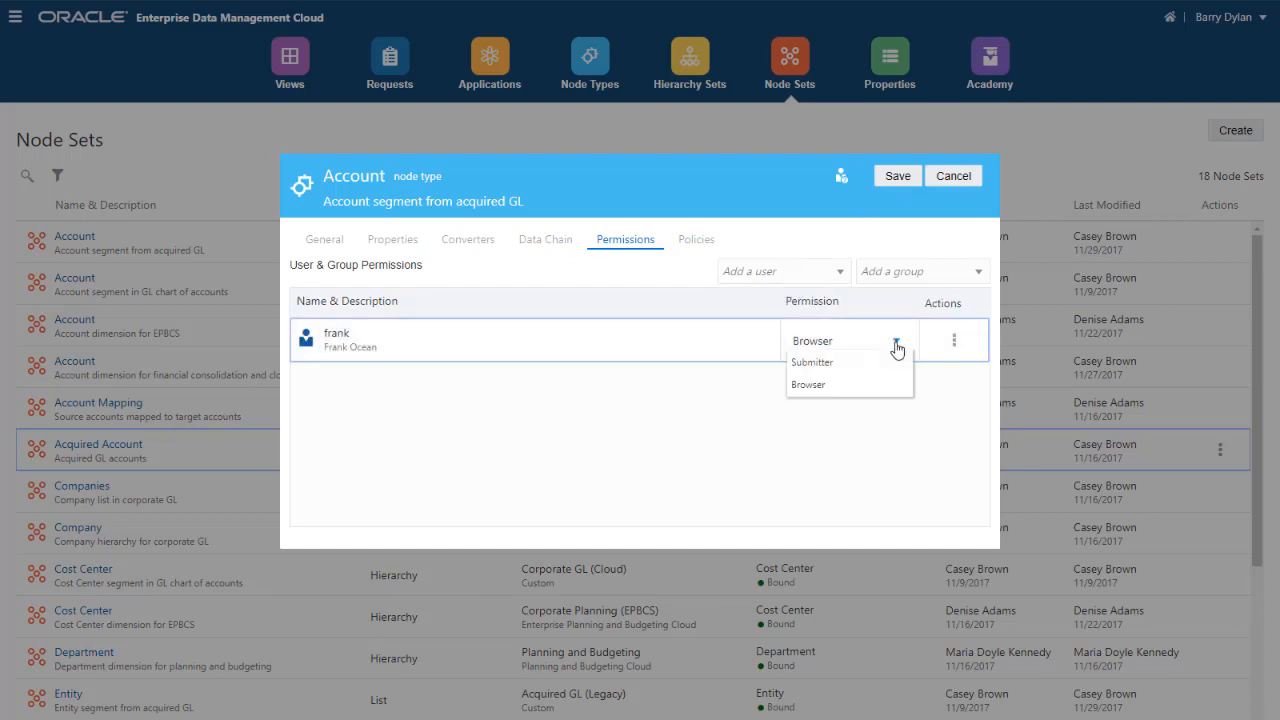
{"action": "left_click", "coordinate": [849, 366]}
{"action": "left_click", "coordinate": [900, 177]}
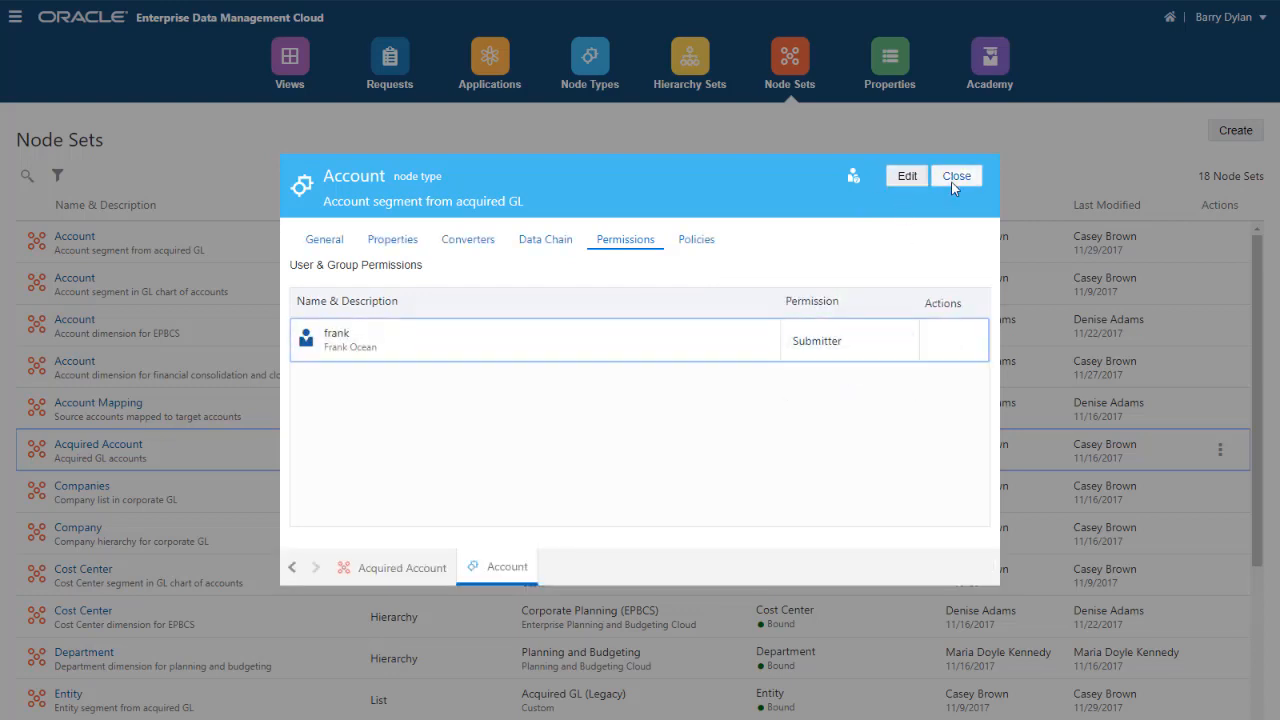
{"action": "left_click", "coordinate": [957, 177]}
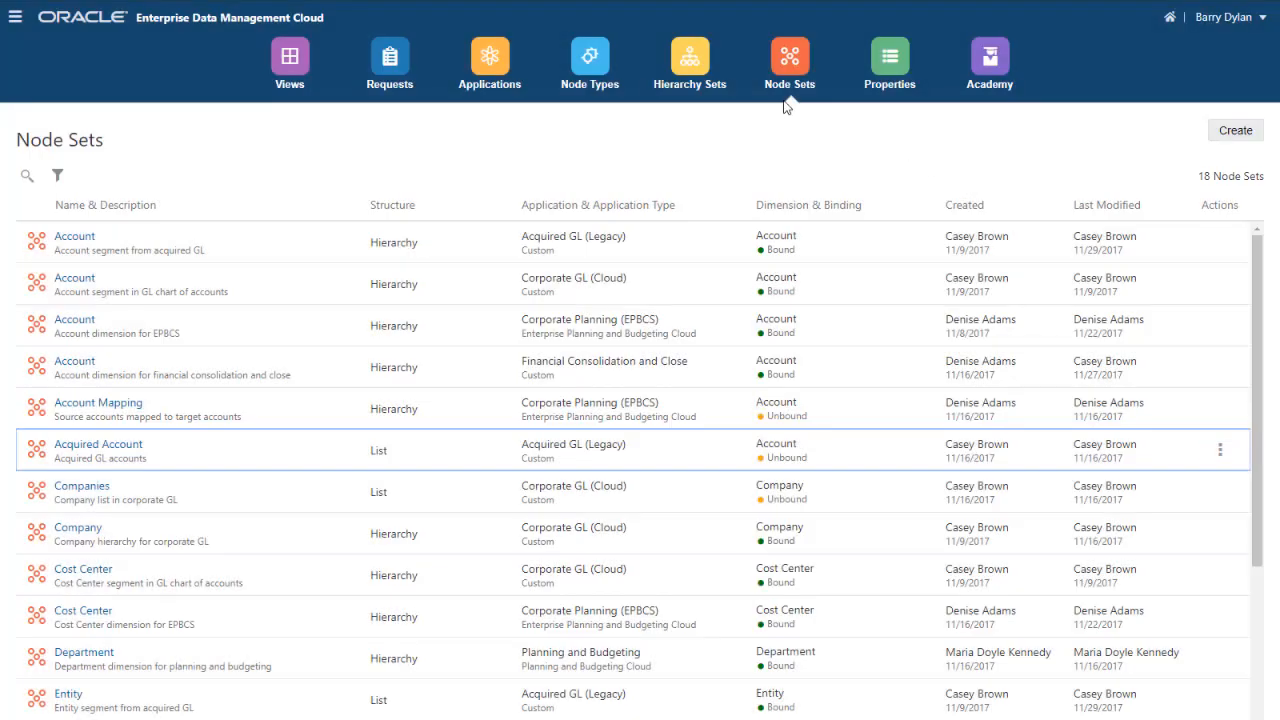
Step: Add a user by name to the permissions of the Account Mapping hierarchy set in Corporate Planning (EPBCS)
{"action": "left_click", "coordinate": [696, 72]}
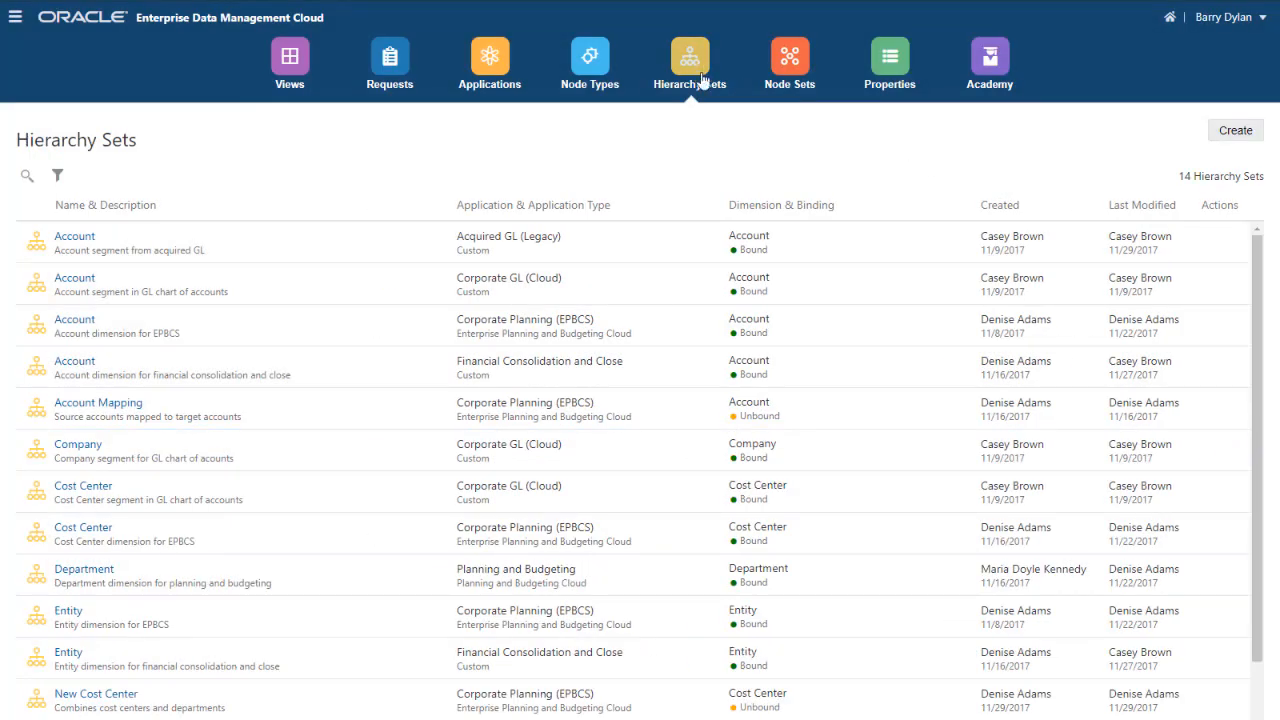
{"action": "left_click", "coordinate": [1220, 410]}
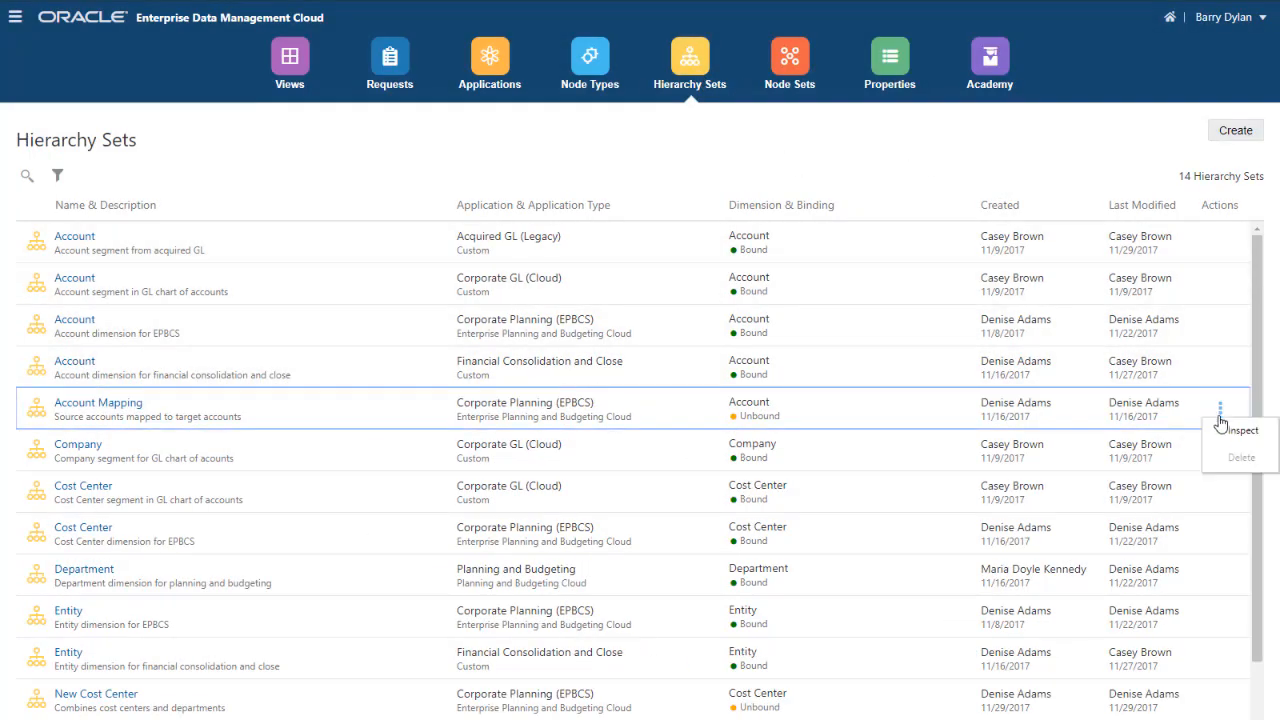
{"action": "left_click", "coordinate": [1232, 433]}
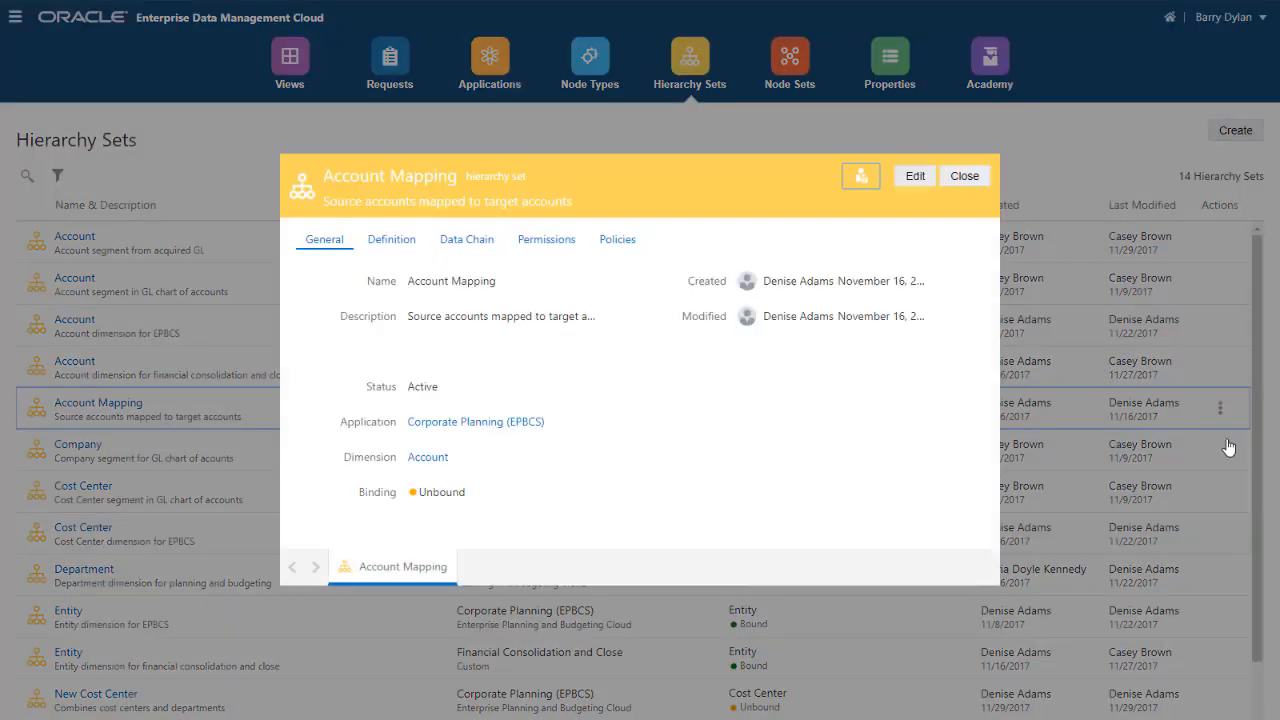
{"action": "left_click", "coordinate": [548, 240]}
{"action": "left_click", "coordinate": [915, 176]}
{"action": "left_click", "coordinate": [788, 264]}
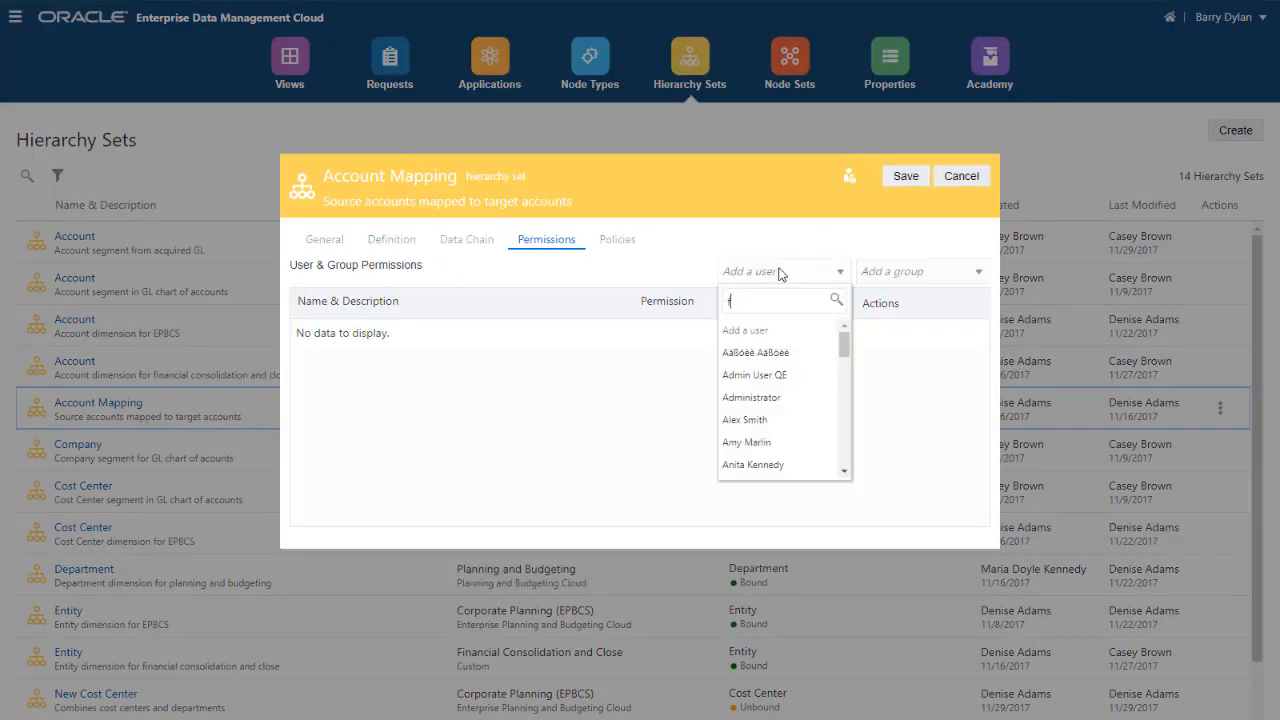
{"action": "type", "text": "frank"}
{"action": "left_click", "coordinate": [771, 334]}
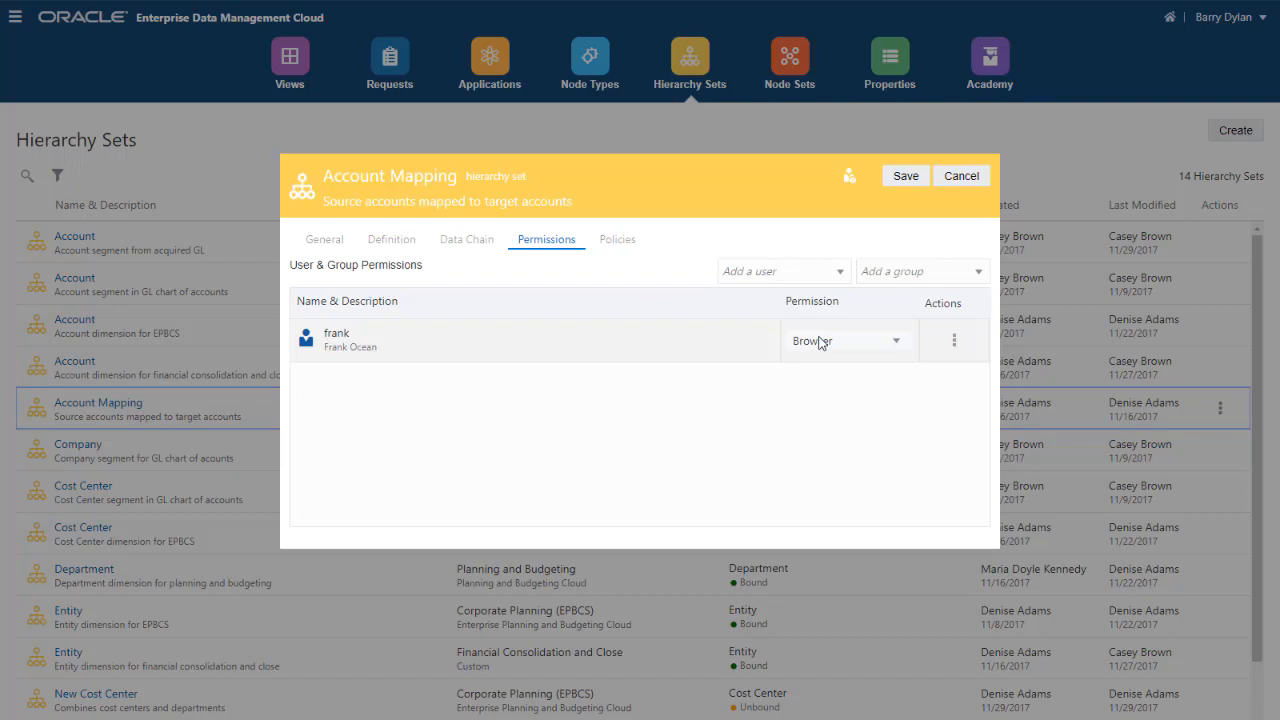
Step: Set the added user's permission on the Account Mapping hierarchy set to Submitter, save, and close the inspector
{"action": "left_click", "coordinate": [893, 345]}
{"action": "left_click", "coordinate": [874, 363]}
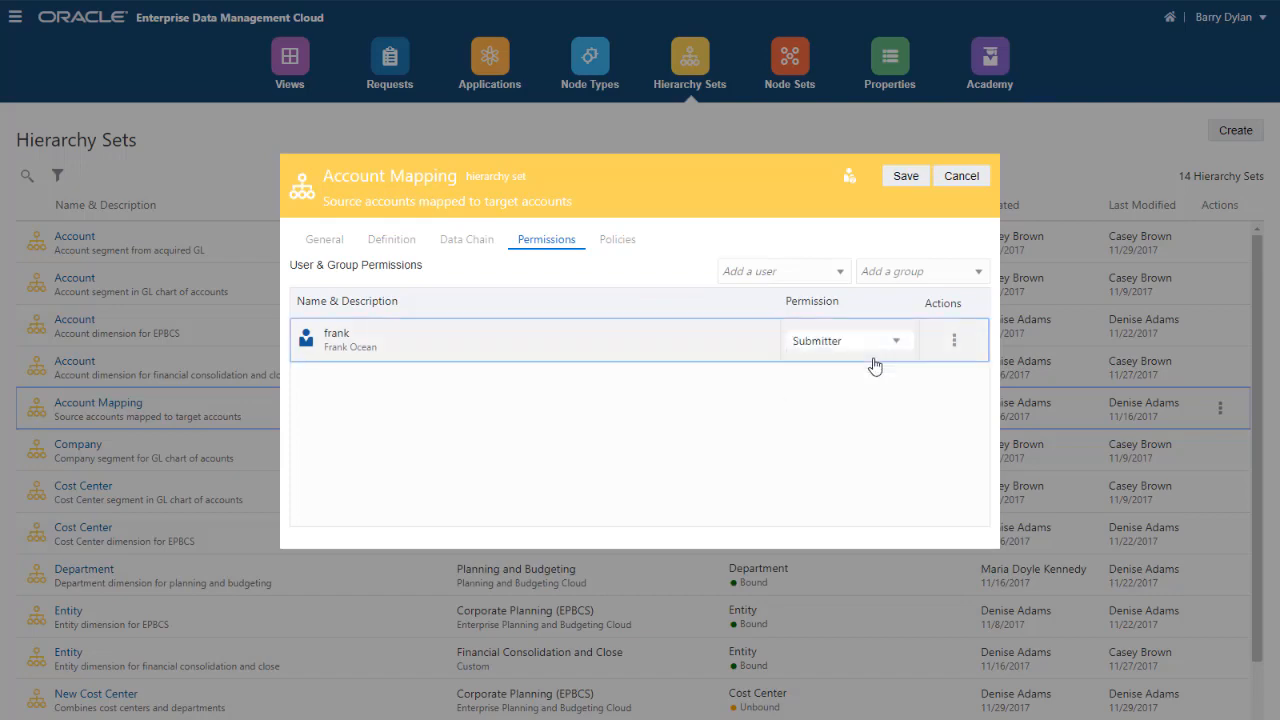
{"action": "left_click", "coordinate": [903, 180]}
{"action": "left_click", "coordinate": [963, 178]}
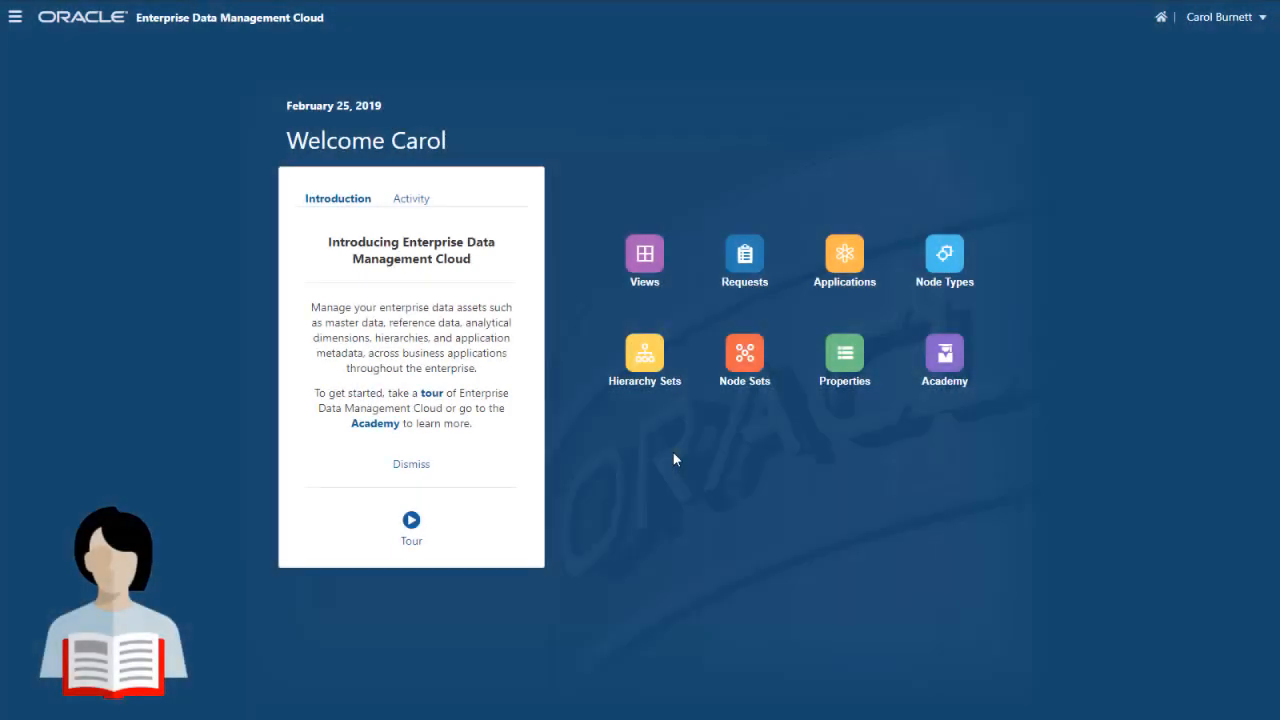
Step: Check the views list under two different user logins, opening the Corporate Planning (EPBCS) view in each
{"action": "left_click", "coordinate": [645, 255]}
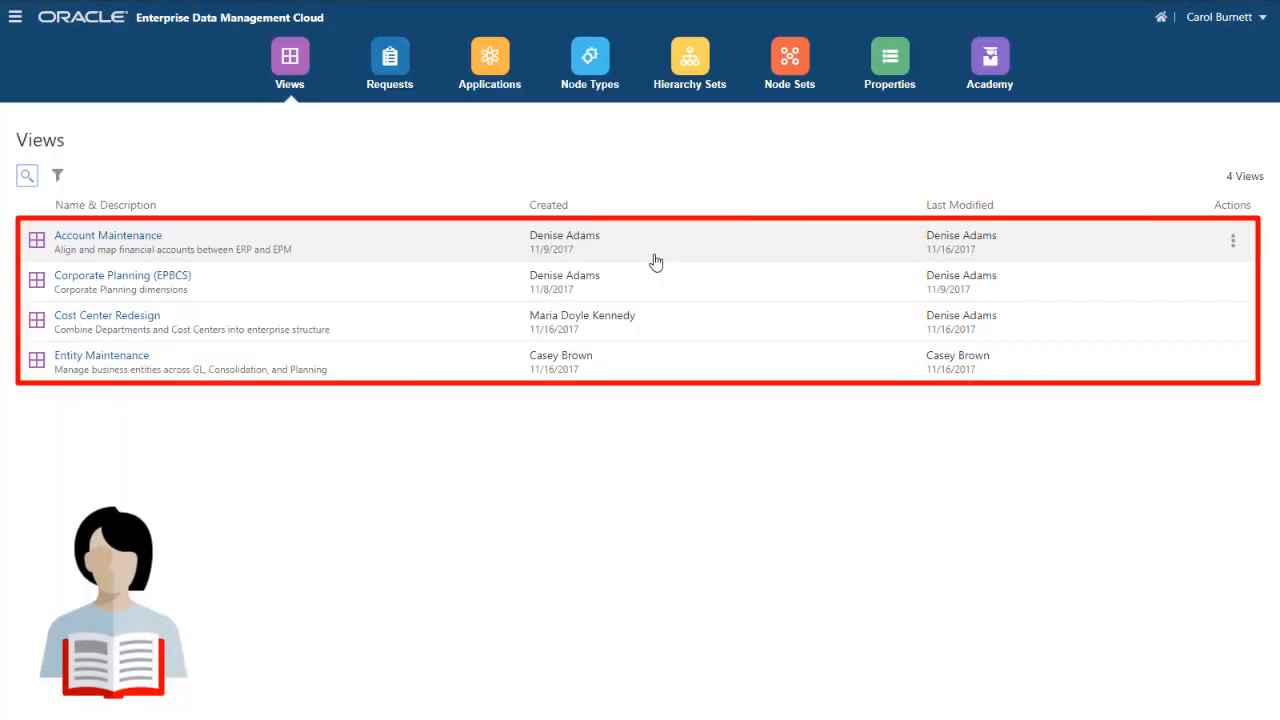
{"action": "left_click", "coordinate": [166, 279]}
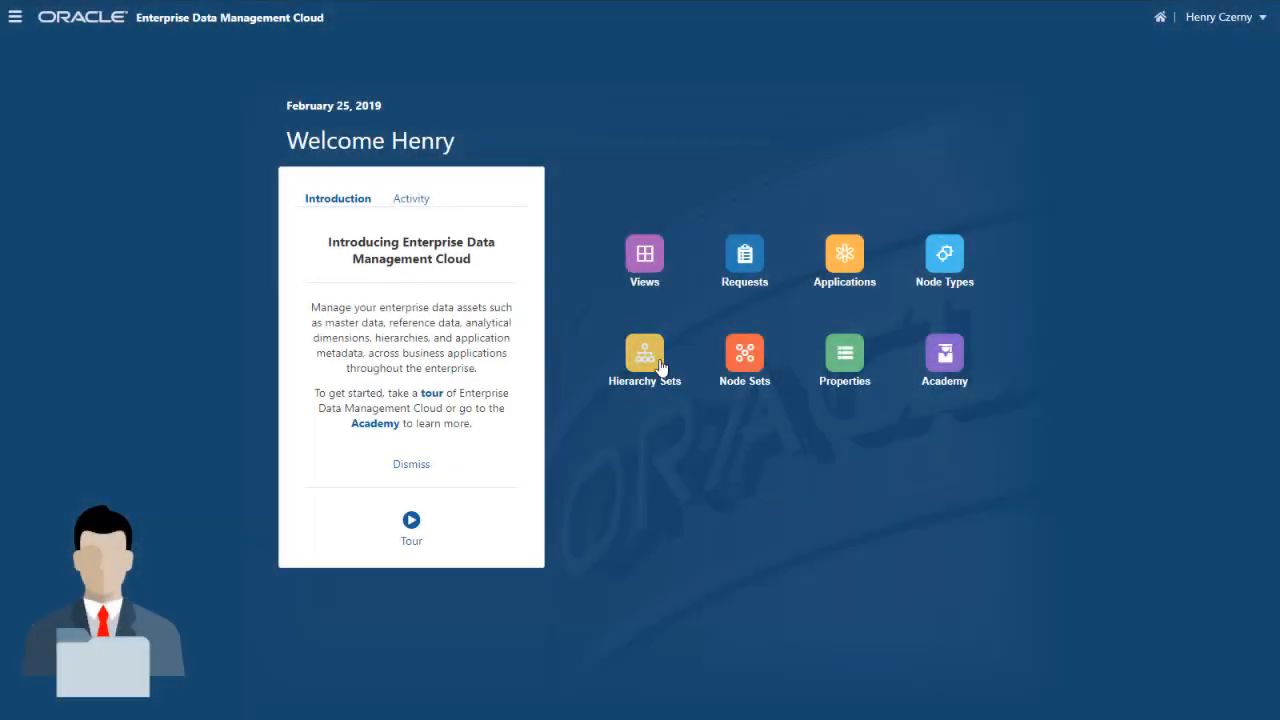
{"action": "left_click", "coordinate": [647, 262]}
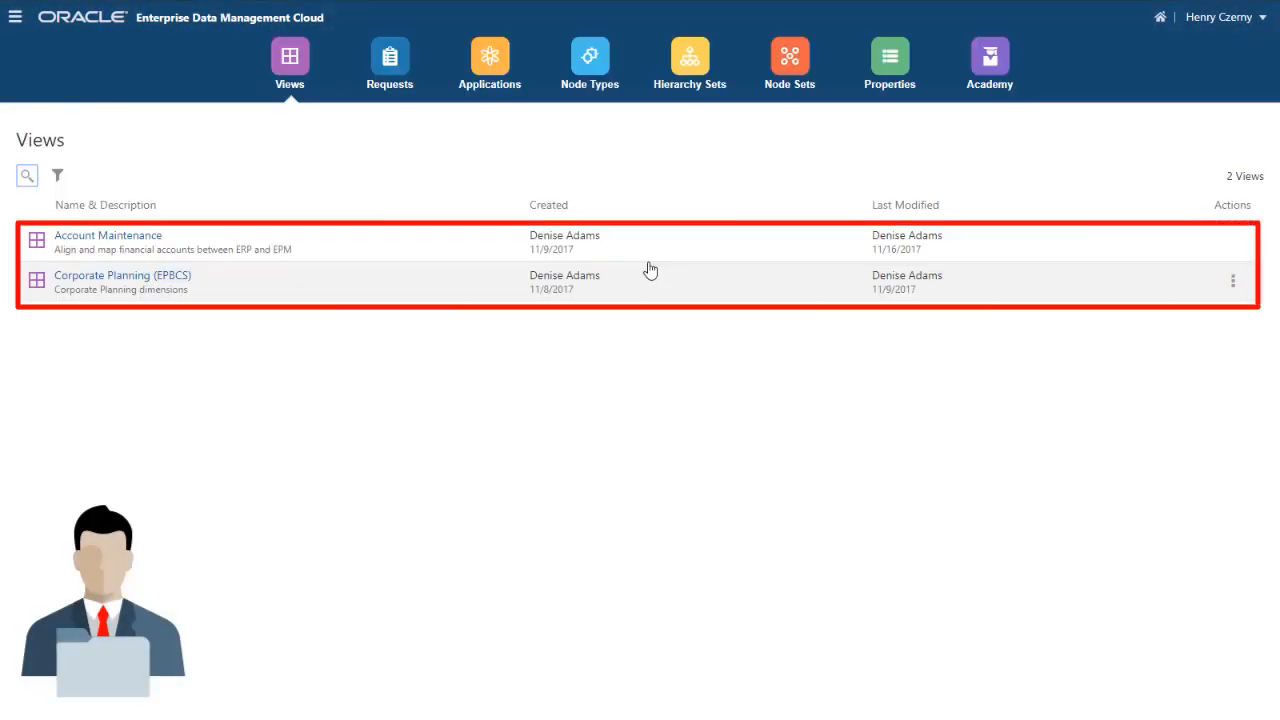
{"action": "left_click", "coordinate": [146, 280]}
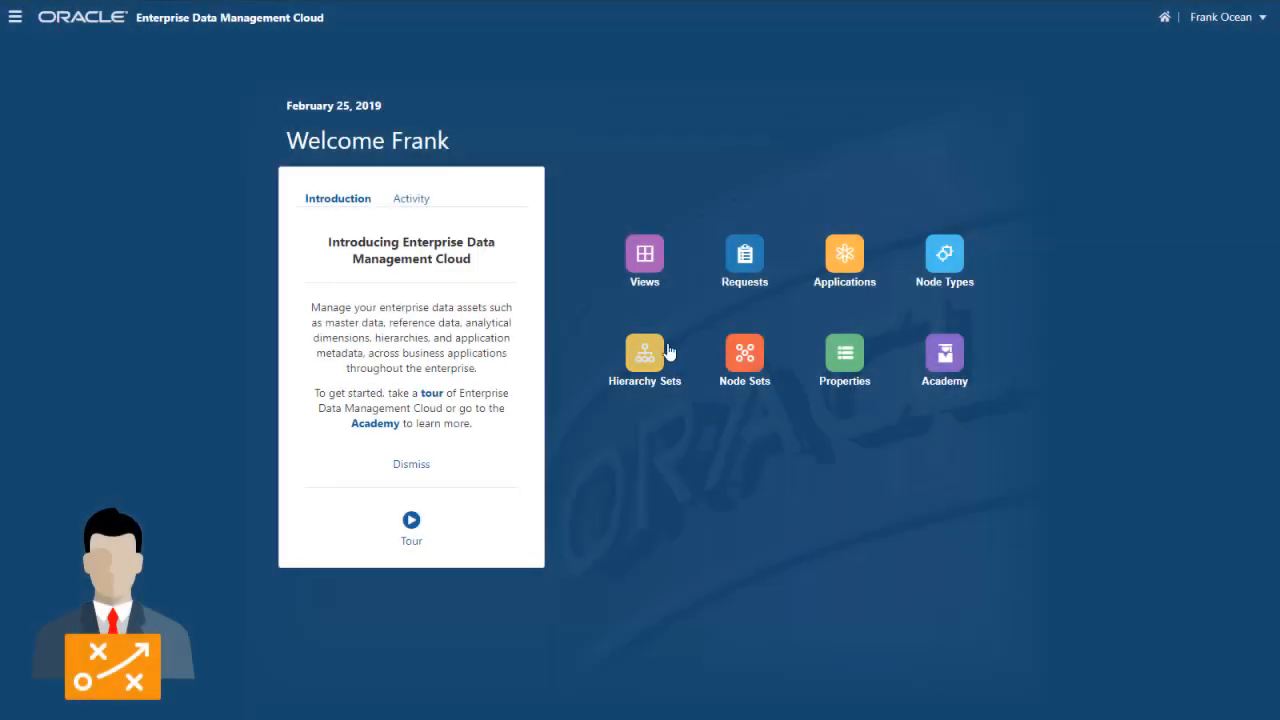
Step: As the Submitter user, open the Account Maintenance view and expand Account Mappings, Assets and OFS_Accounts Receivable in the Account Mapping viewpoint
{"action": "left_click", "coordinate": [655, 262]}
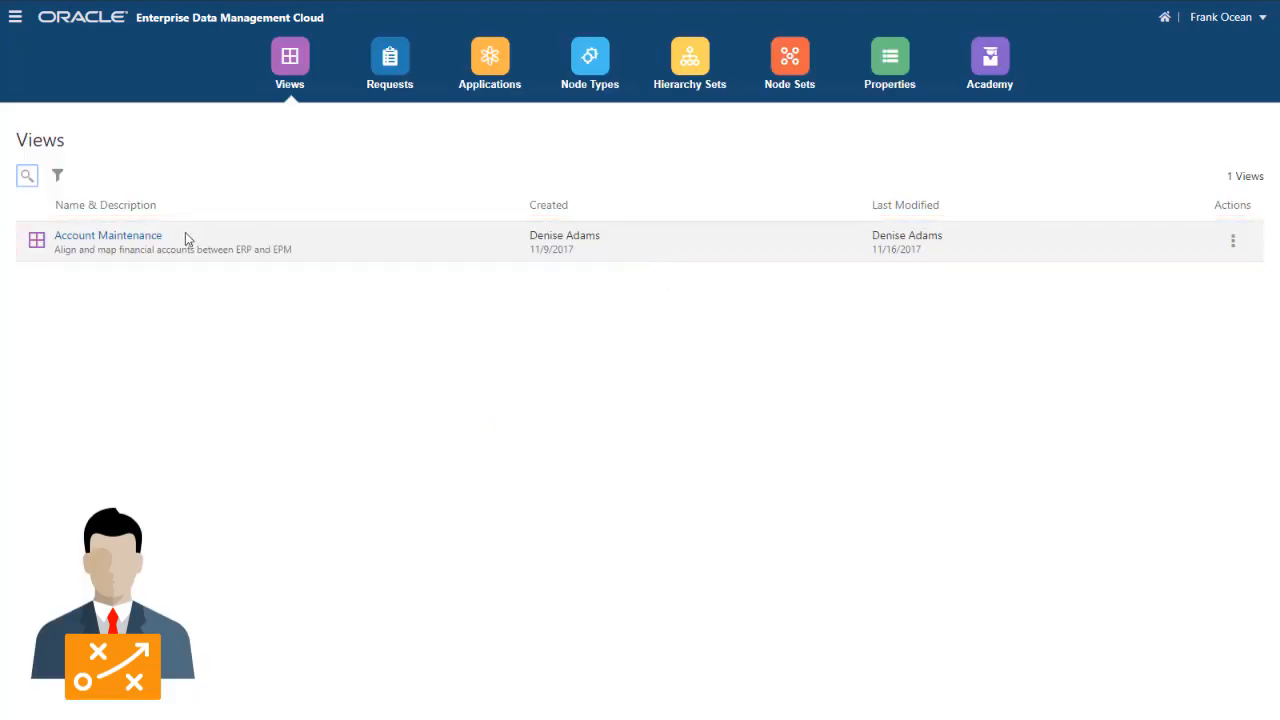
{"action": "left_click", "coordinate": [146, 238]}
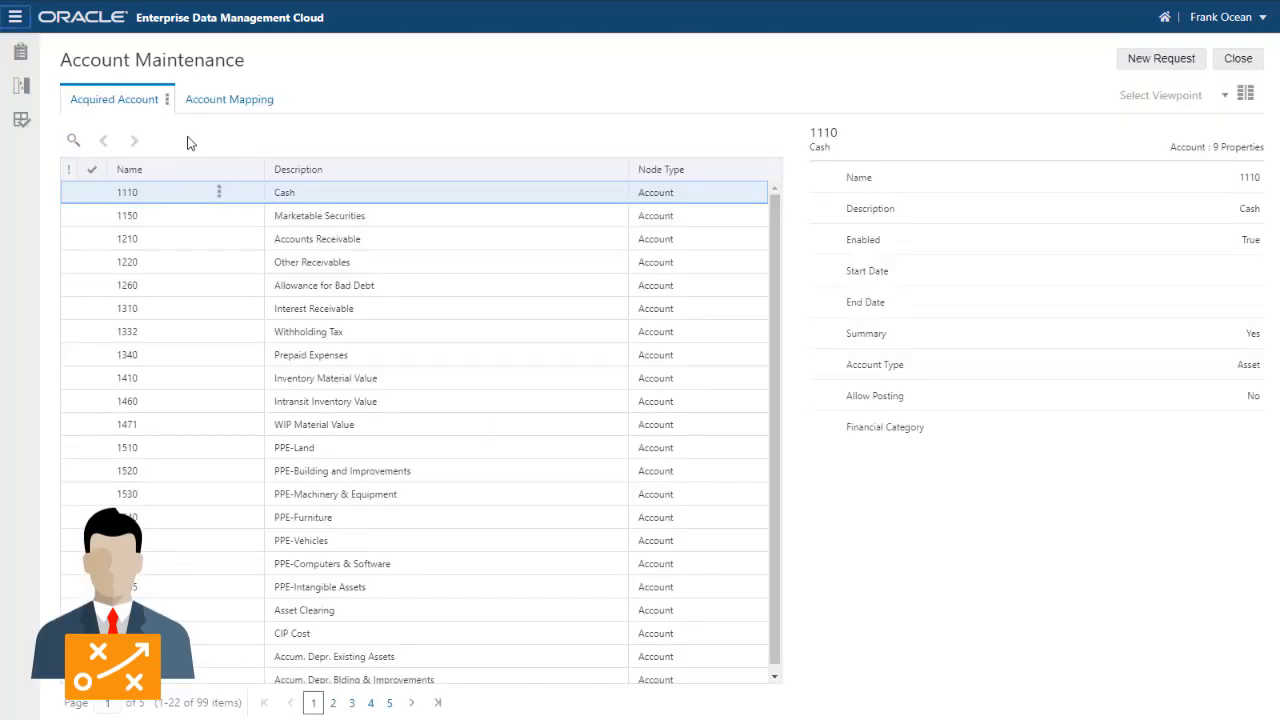
{"action": "left_click", "coordinate": [210, 104]}
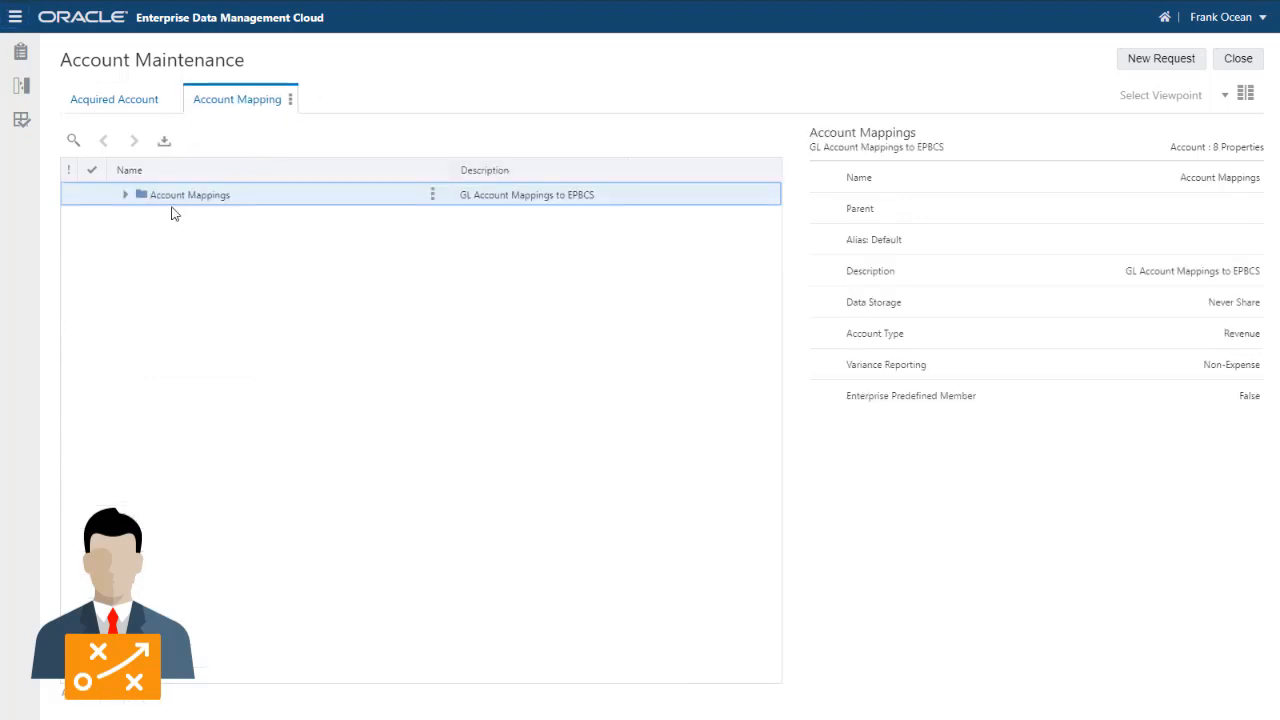
{"action": "left_click", "coordinate": [125, 196]}
{"action": "left_click", "coordinate": [138, 217]}
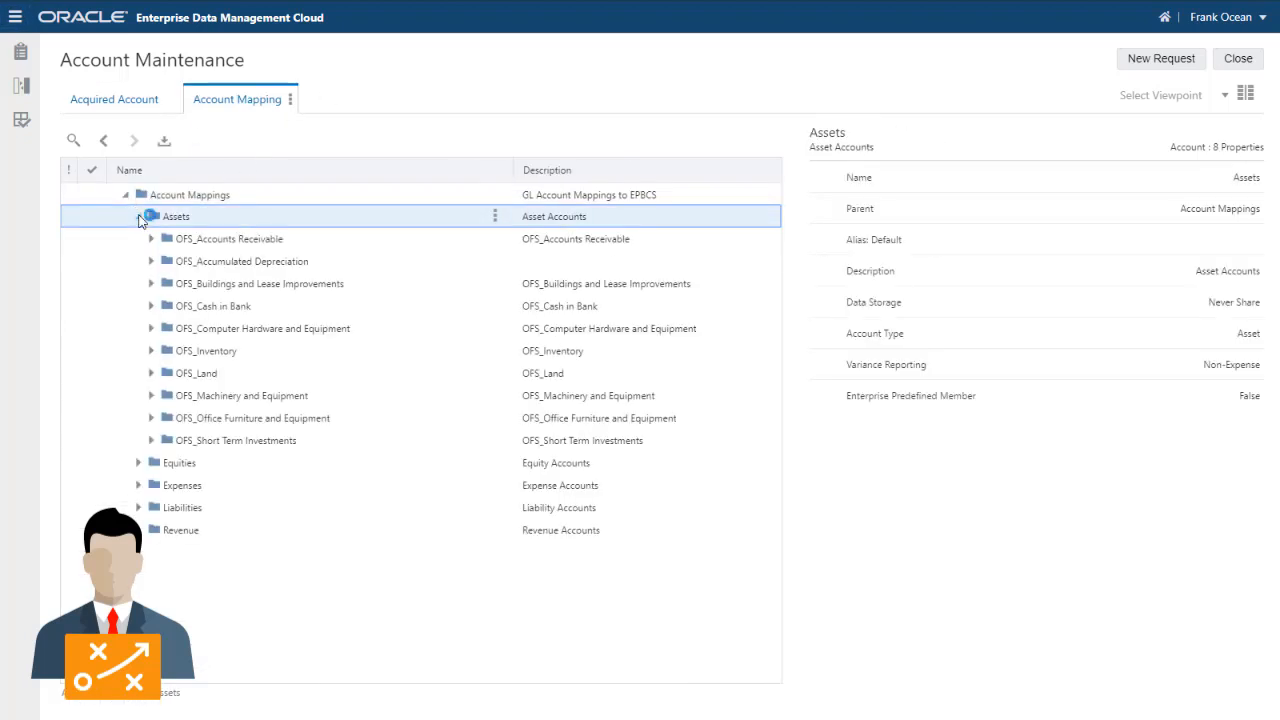
{"action": "left_click", "coordinate": [152, 240]}
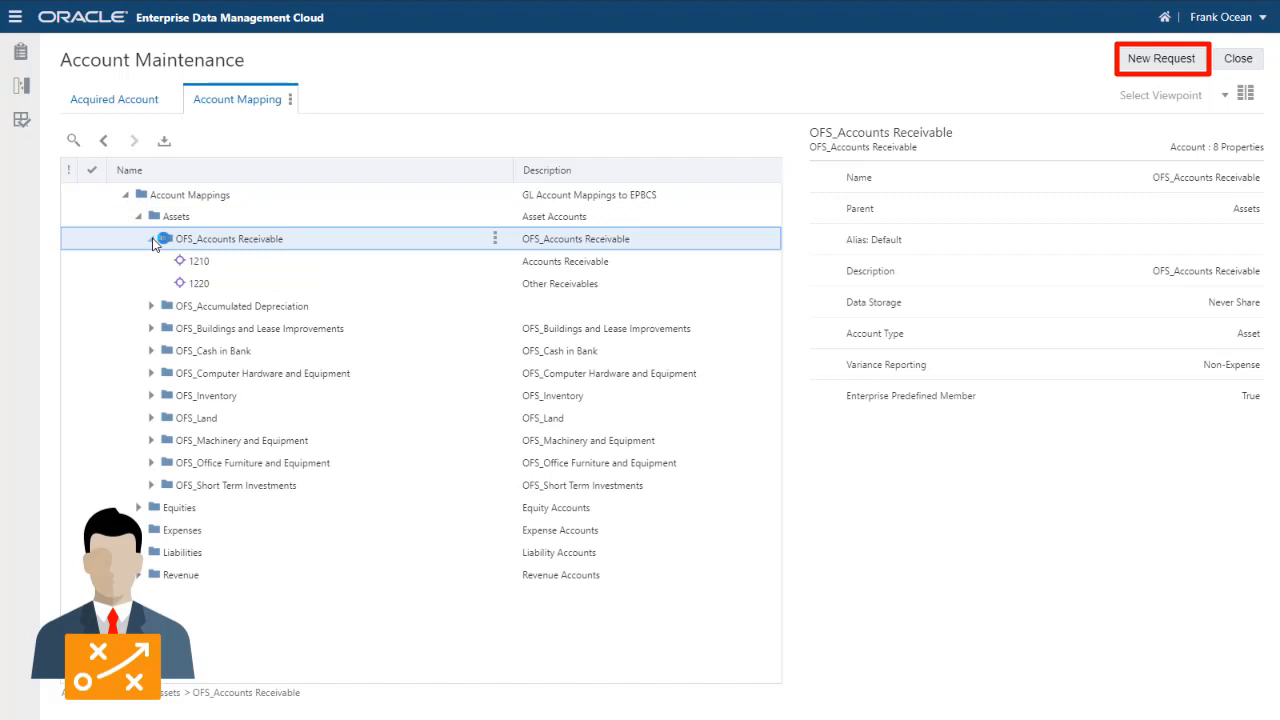